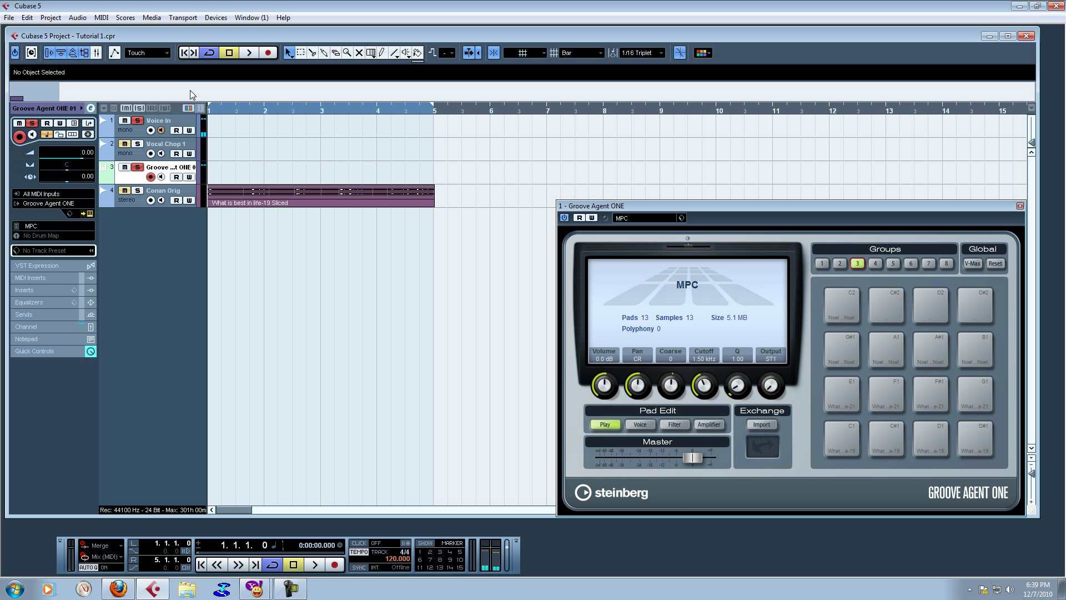
# Record a vocal take on the armed Voice In track, creating the Voice In_02 clip
pyautogui.click(150, 131)
pyautogui.press('KP_Multiply')
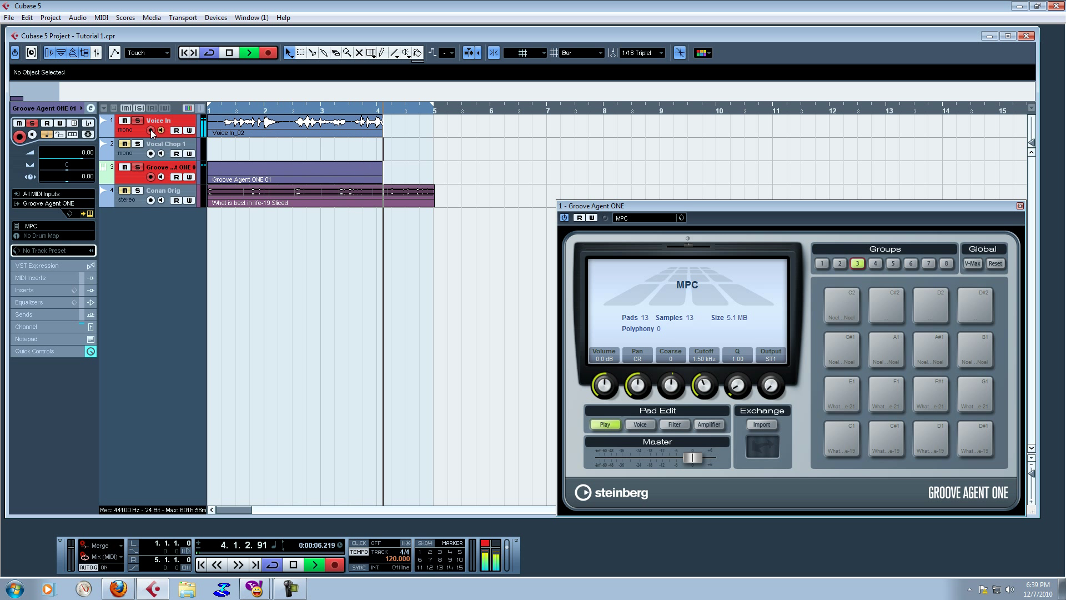
pyautogui.press('space')
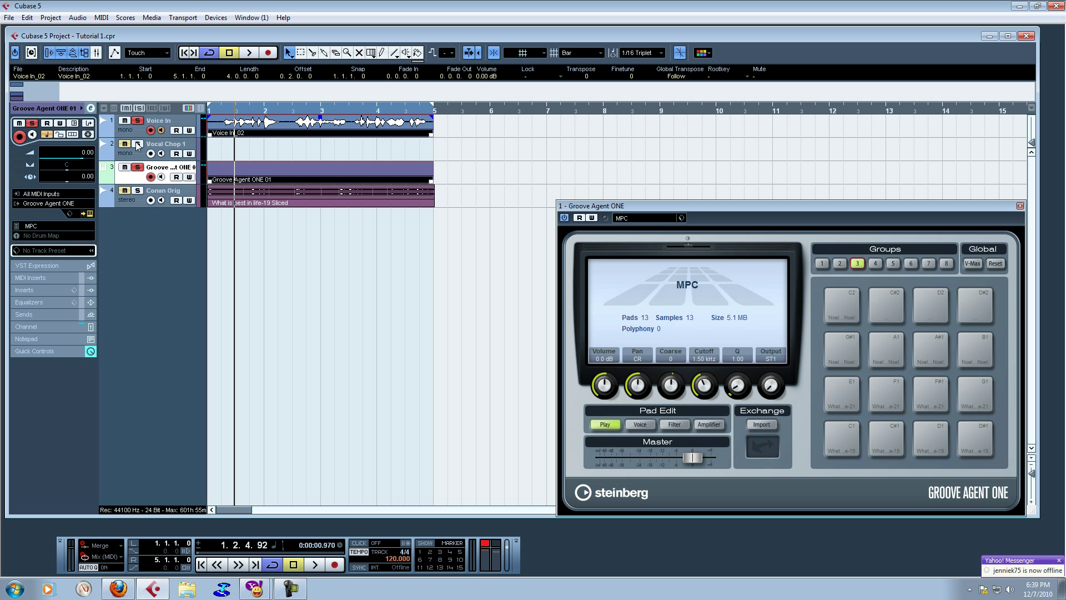
# Unsolo the Groove Agent ONE track and move Voice In_02 onto the Vocal Chop 1 track
pyautogui.click(138, 167)
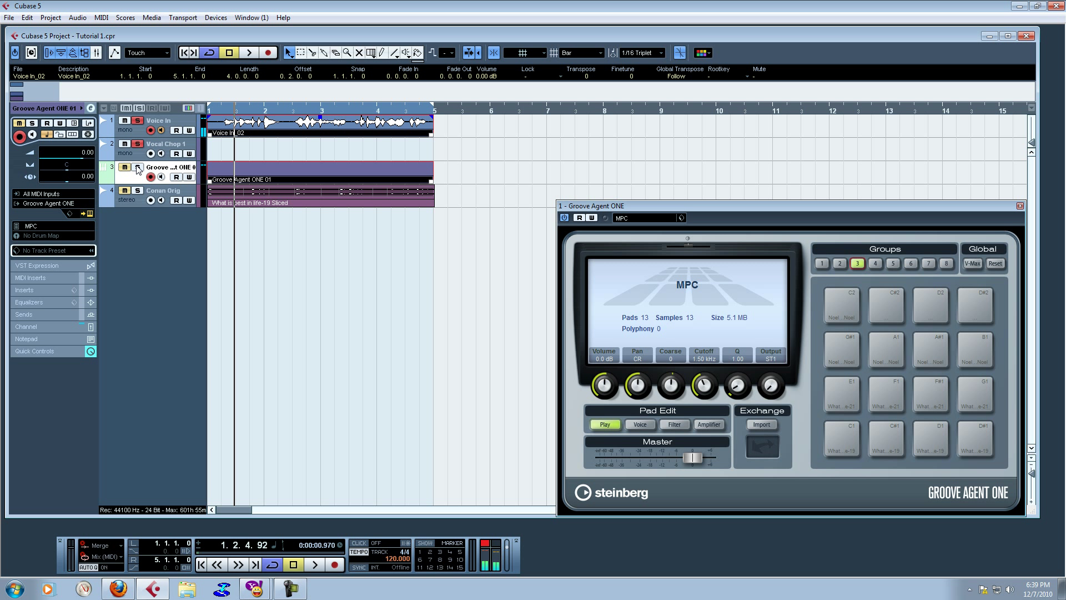
pyautogui.click(291, 145)
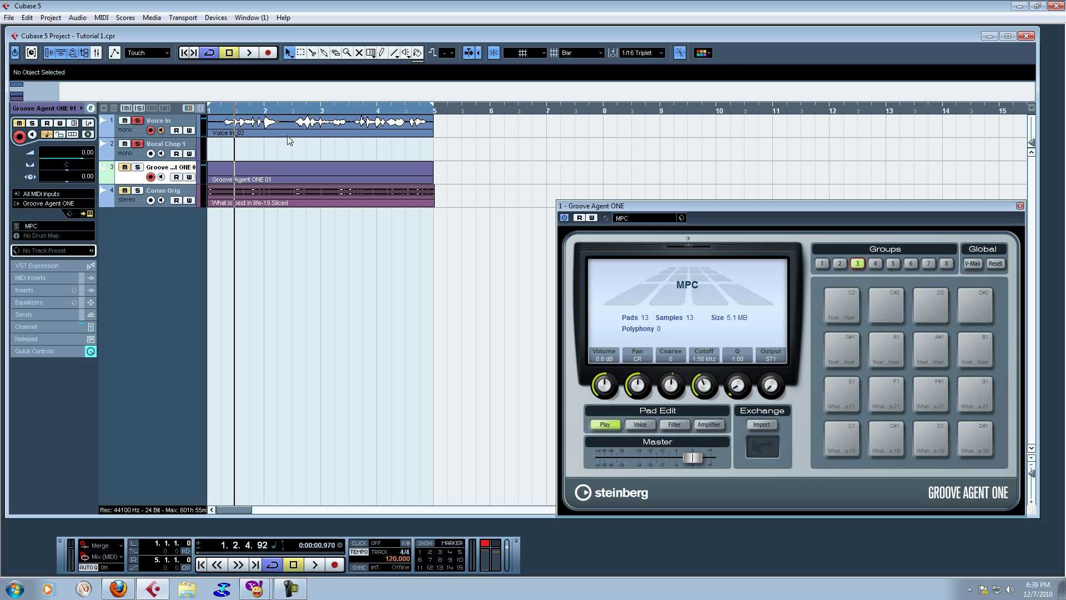
pyautogui.moveTo(288, 136); pyautogui.dragTo(286, 149)
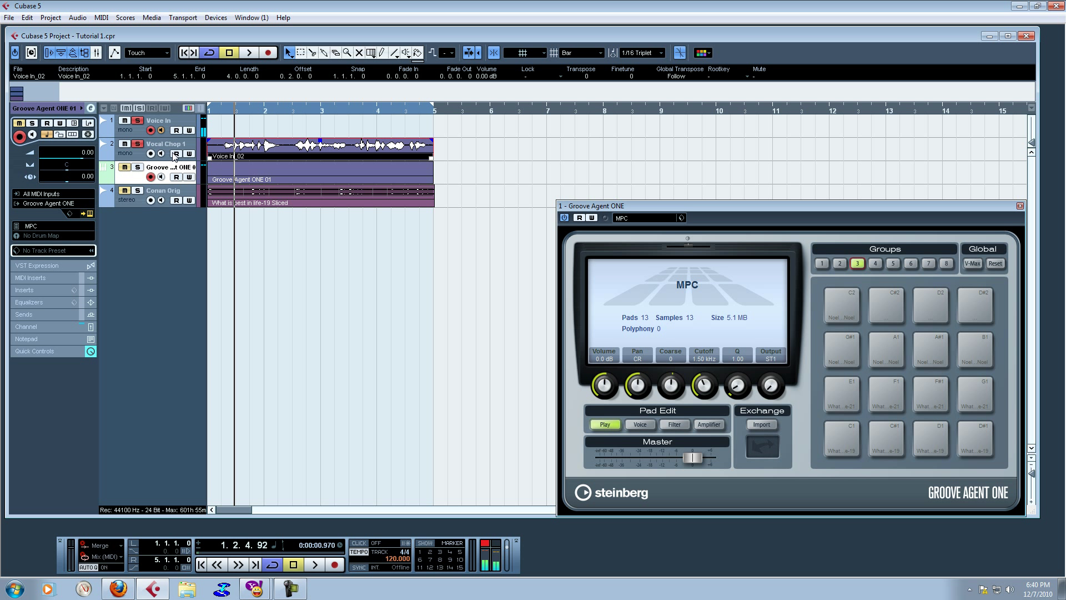
# Play the arrangement back, stop, and return to the project start
pyautogui.press('space')
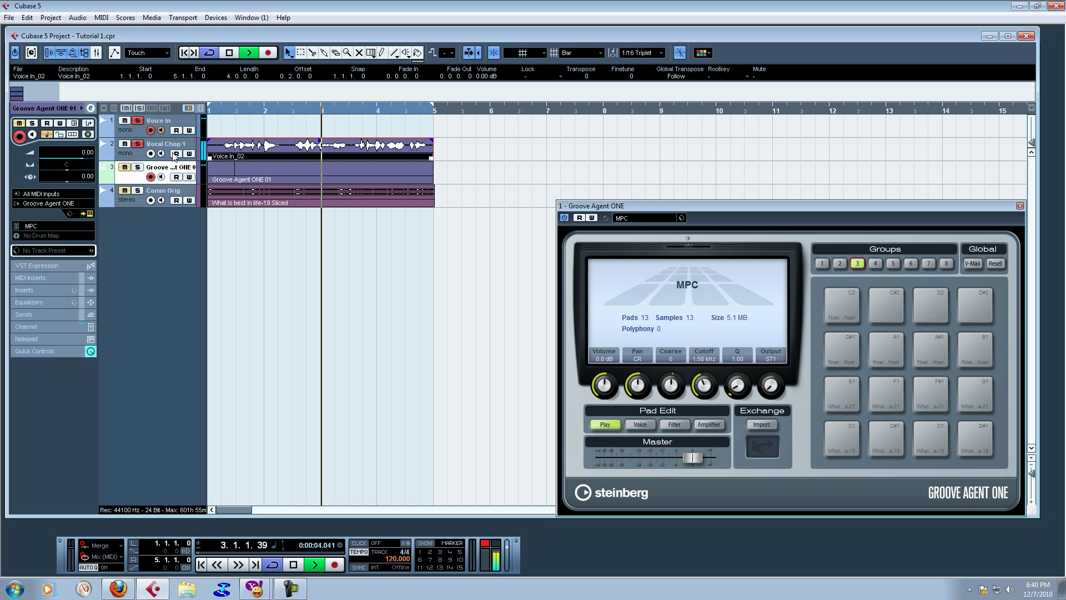
pyautogui.press('space')
pyautogui.press('KP_Subtract')
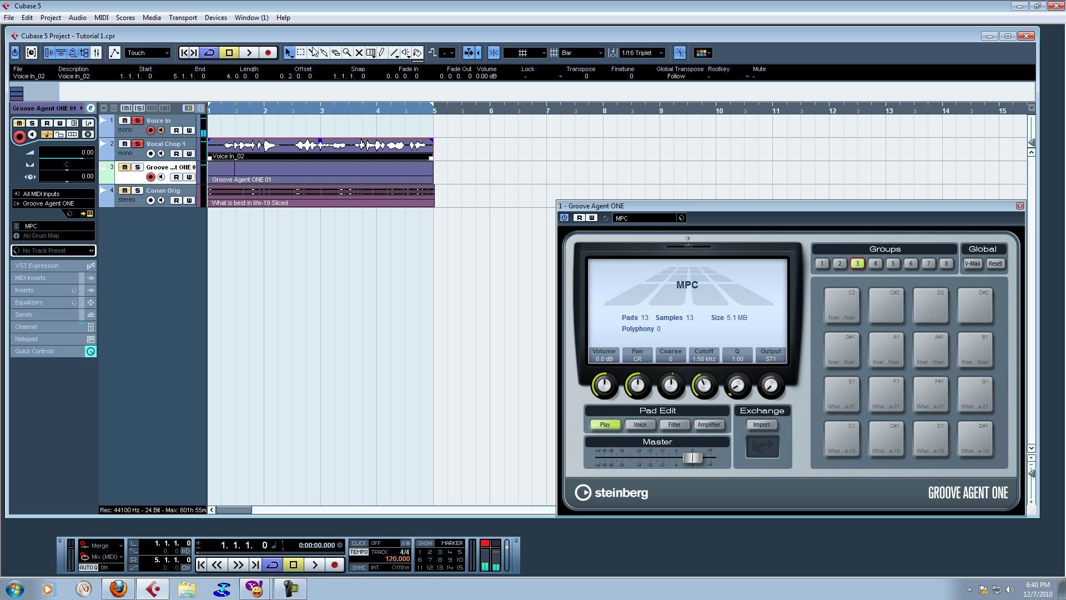
# Open Voice In_02 in the Sample Editor and pencil in six hitpoints around its three phrases
pyautogui.doubleClick(277, 147)
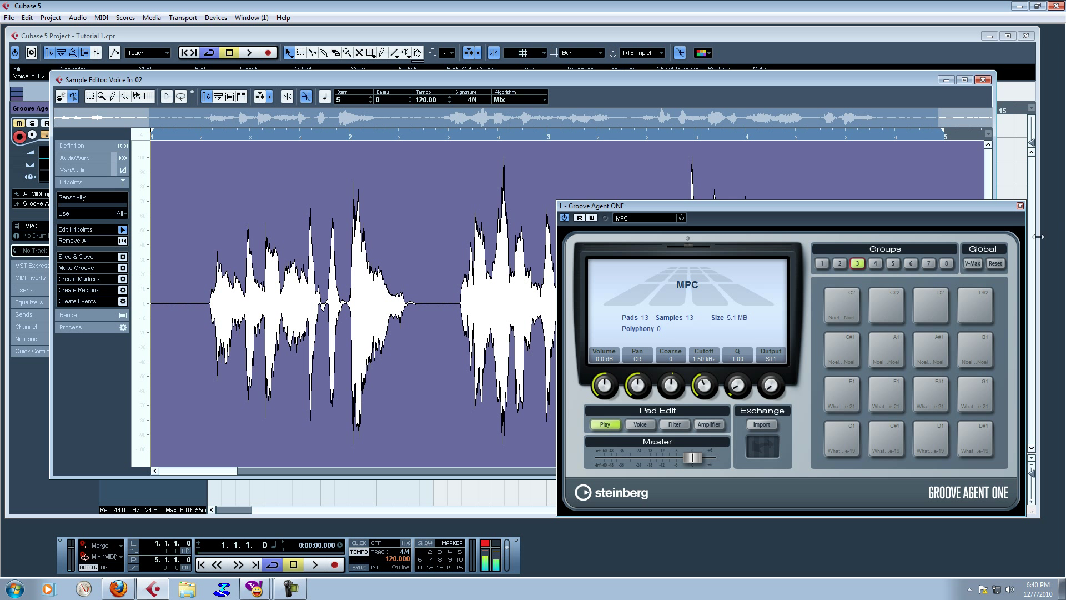
pyautogui.click(1019, 206)
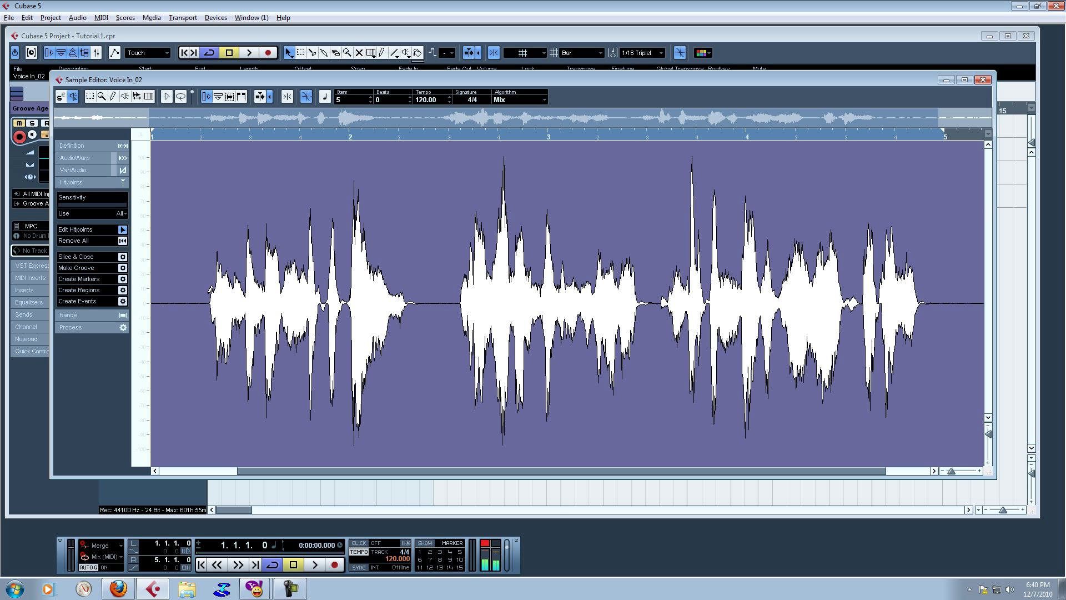
pyautogui.click(209, 290)
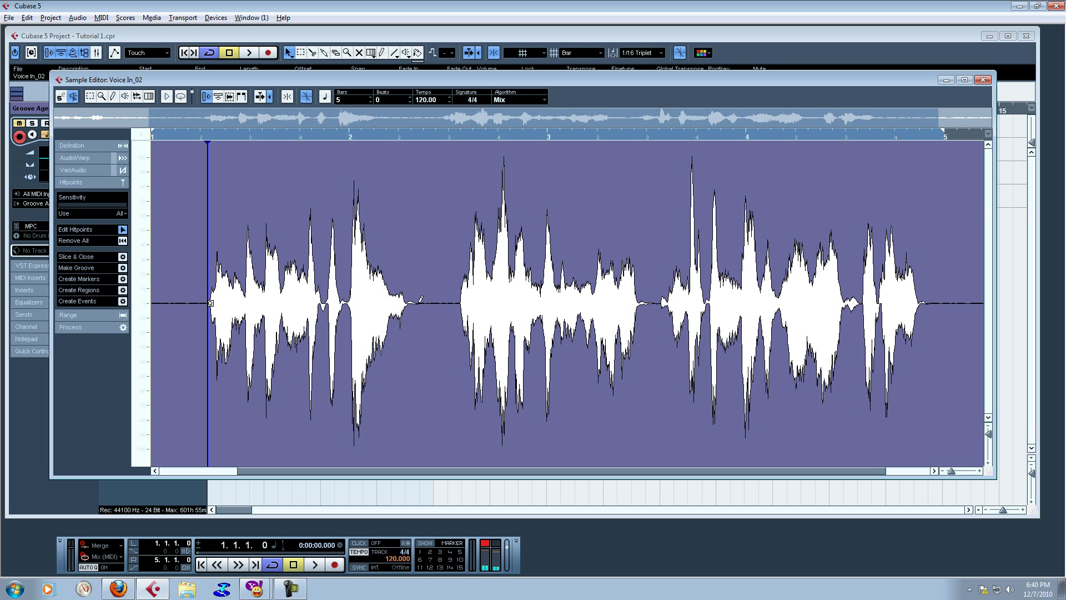
pyautogui.click(411, 301)
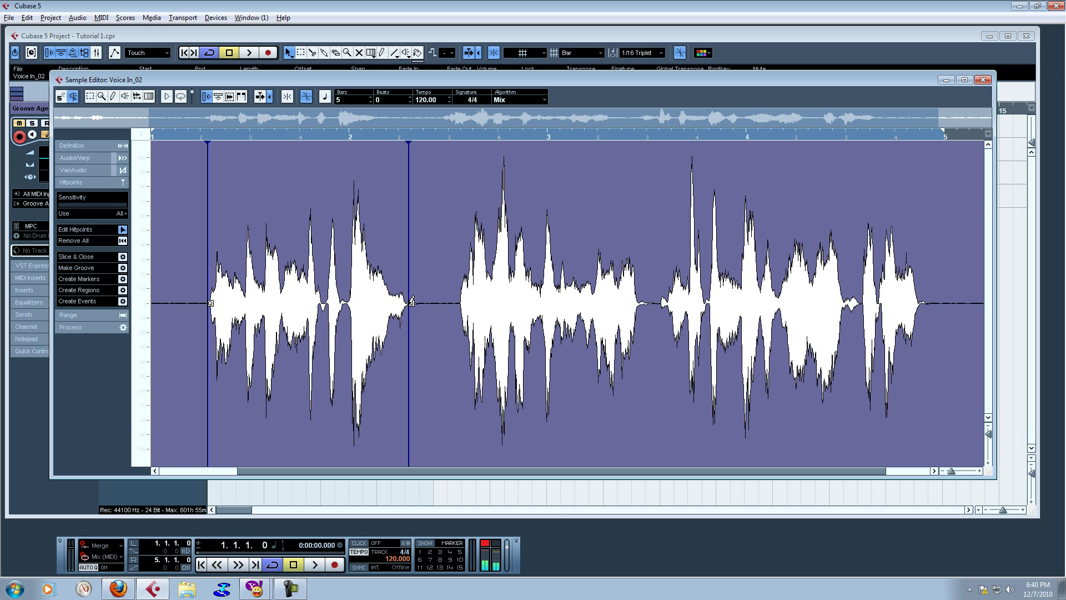
pyautogui.click(461, 302)
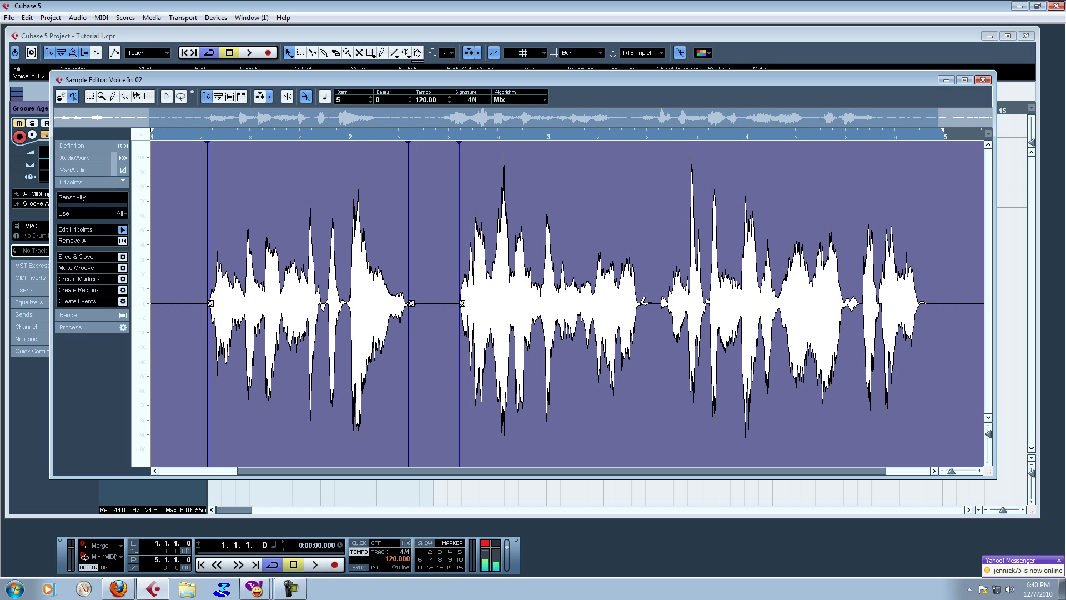
pyautogui.click(645, 303)
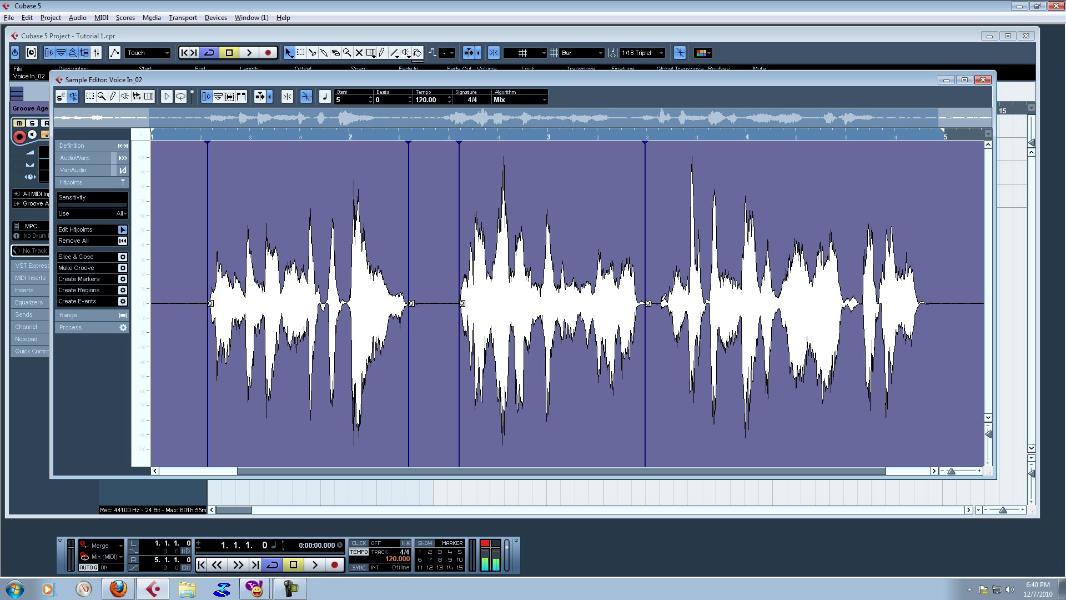
pyautogui.click(662, 303)
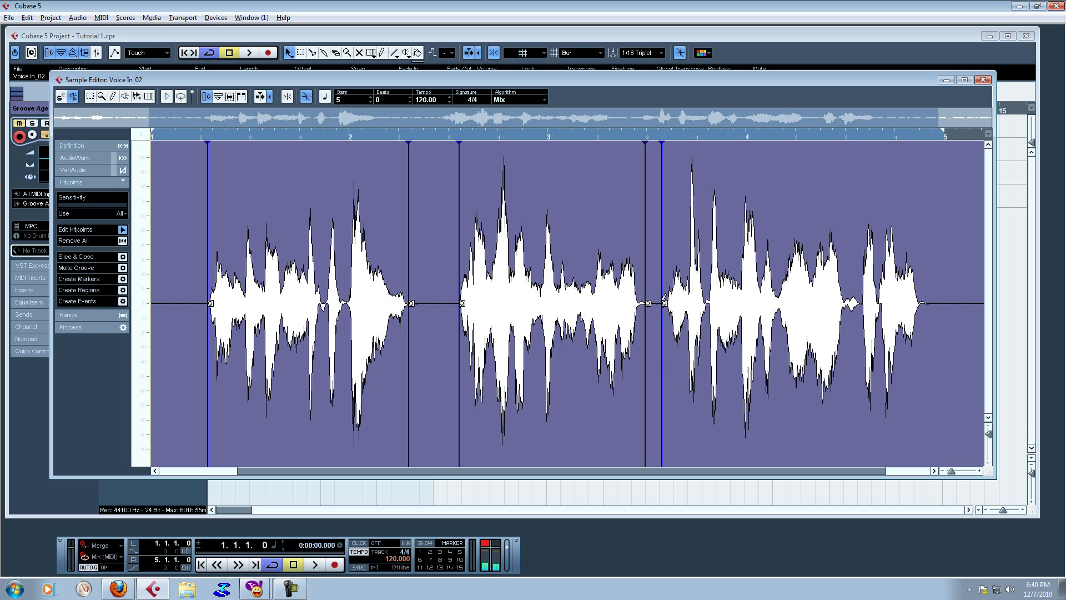
pyautogui.click(930, 303)
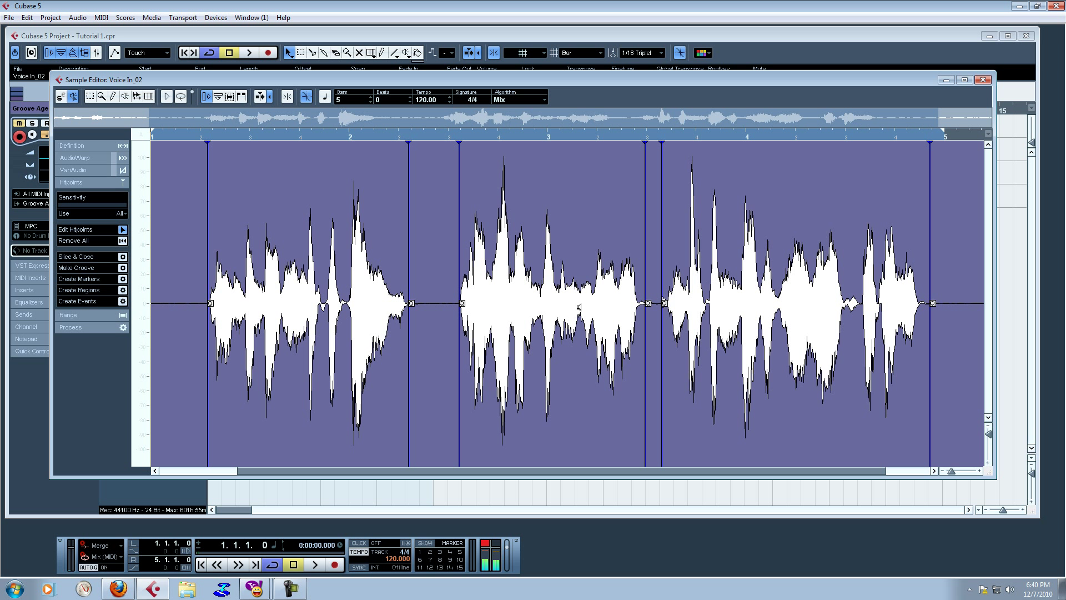
# Audition the first, second and third phrase slices
pyautogui.click(267, 311)
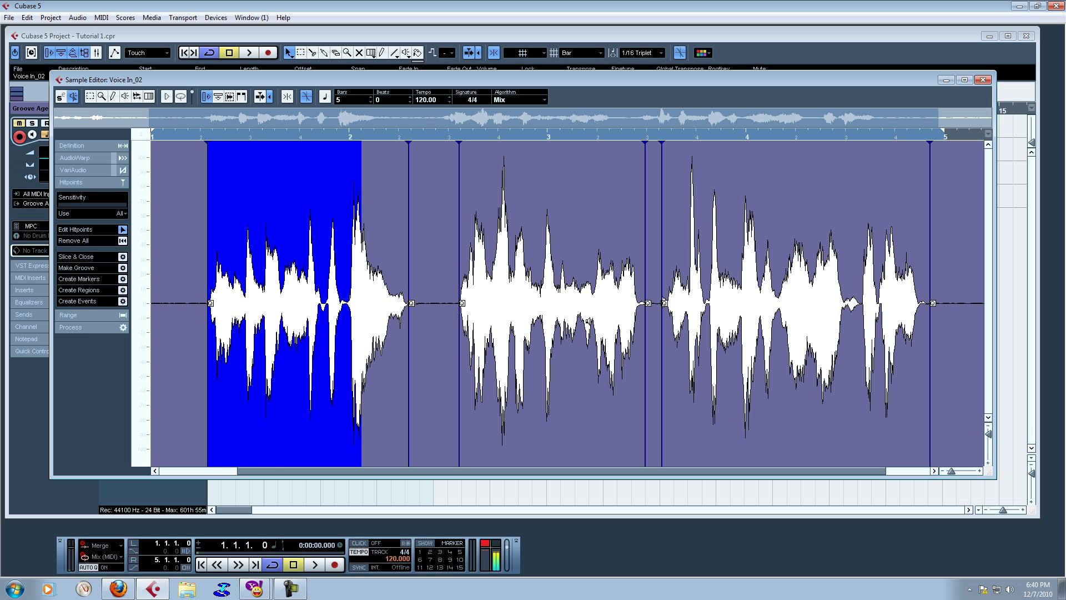
pyautogui.click(583, 322)
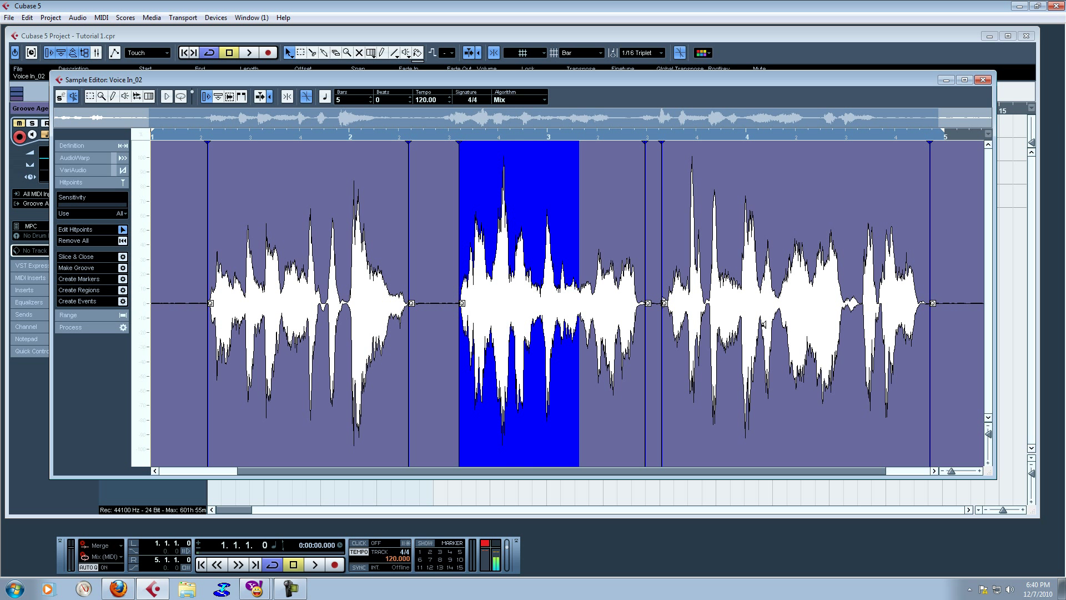
pyautogui.click(756, 324)
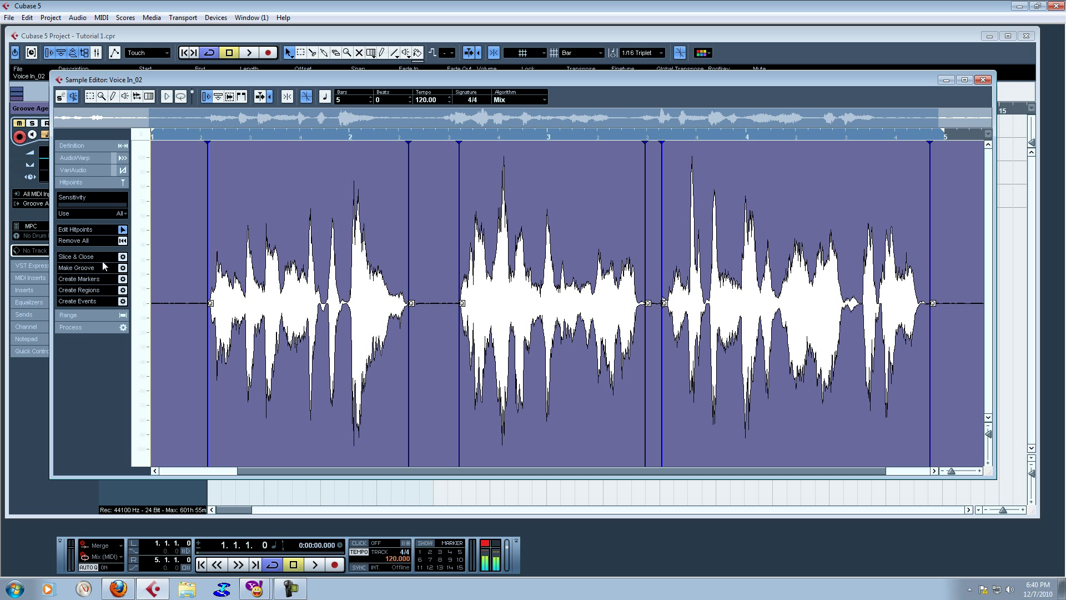
# Apply Slice & Close and open the Voice In_02 Sliced part next to Groove Agent ONE
pyautogui.click(121, 257)
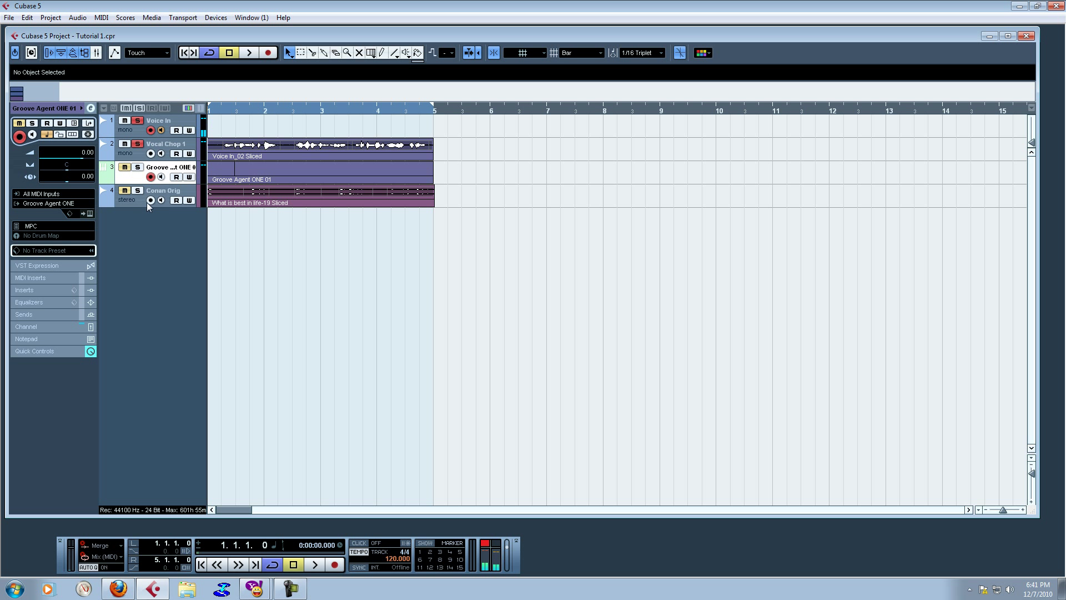
pyautogui.doubleClick(268, 150)
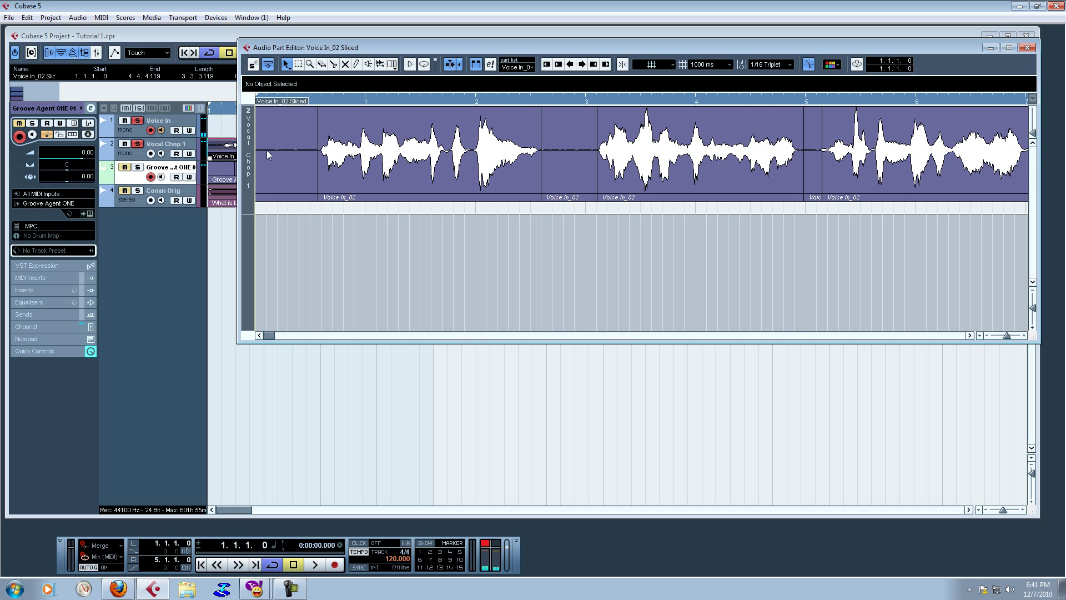
pyautogui.click(87, 214)
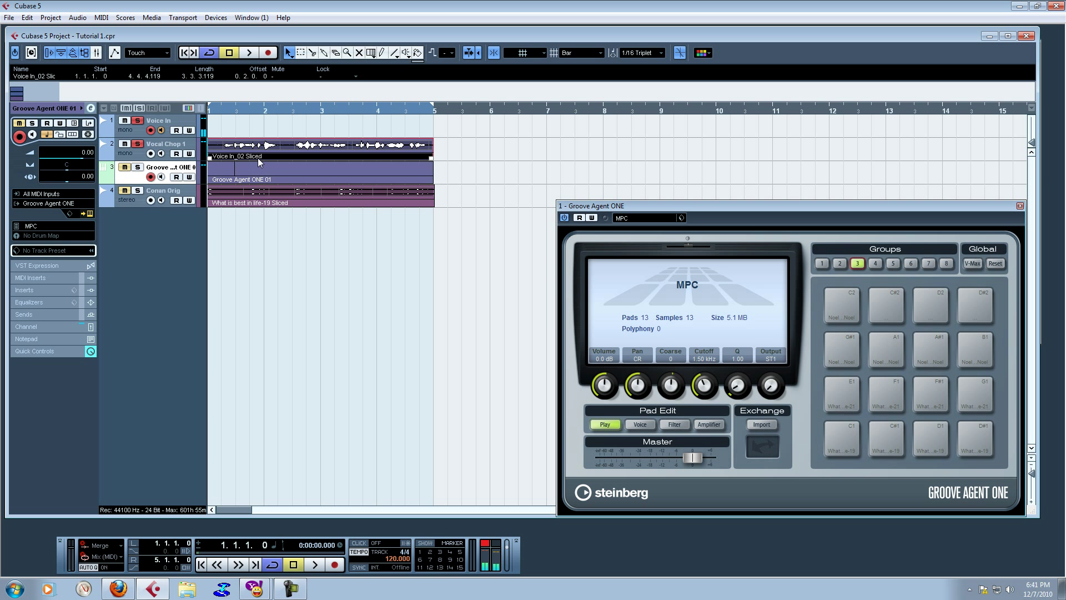
pyautogui.doubleClick(265, 155)
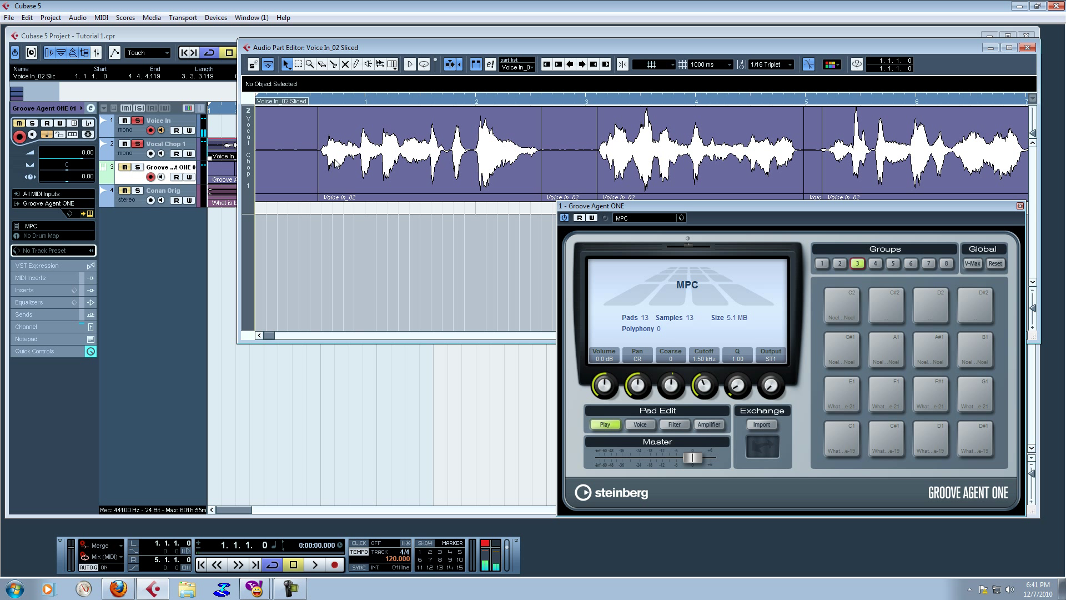
# Select three slices and try dragging them onto Groove Agent ONE's pads, then close the instrument
pyautogui.click(368, 160)
pyautogui.keyDown('shift'); pyautogui.click(657, 161); pyautogui.keyUp('shift')
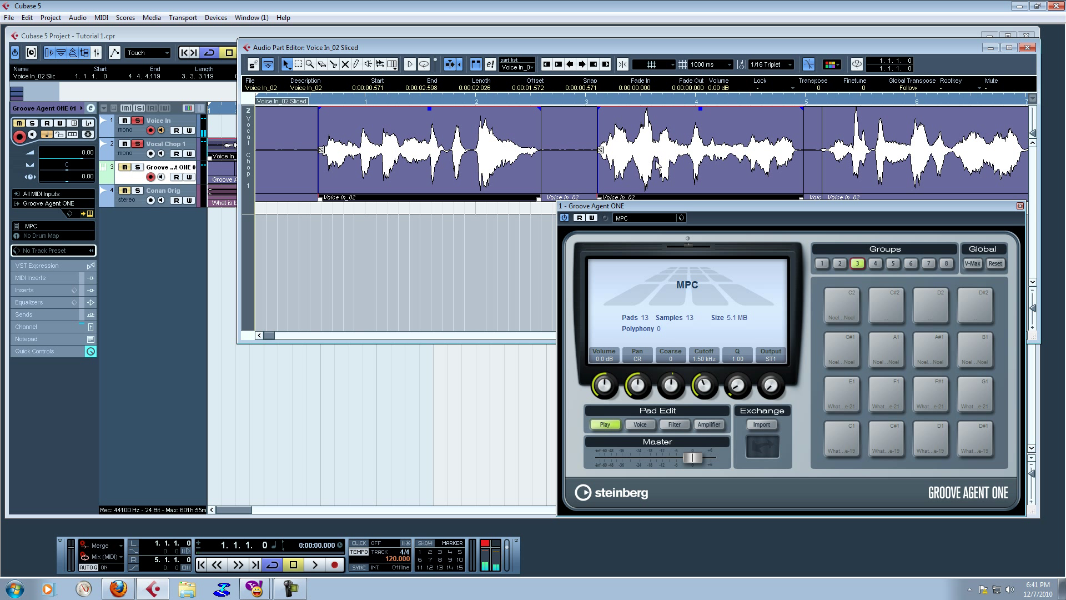
pyautogui.keyDown('shift'); pyautogui.click(893, 153); pyautogui.keyUp('shift')
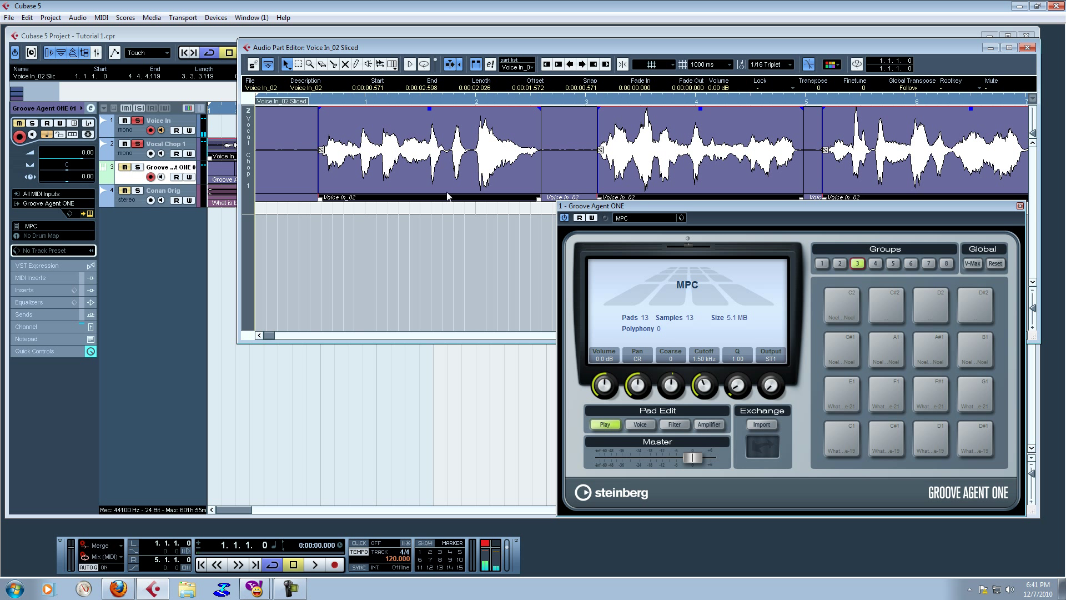
pyautogui.moveTo(433, 179); pyautogui.dragTo(883, 314)
pyautogui.click(1019, 206)
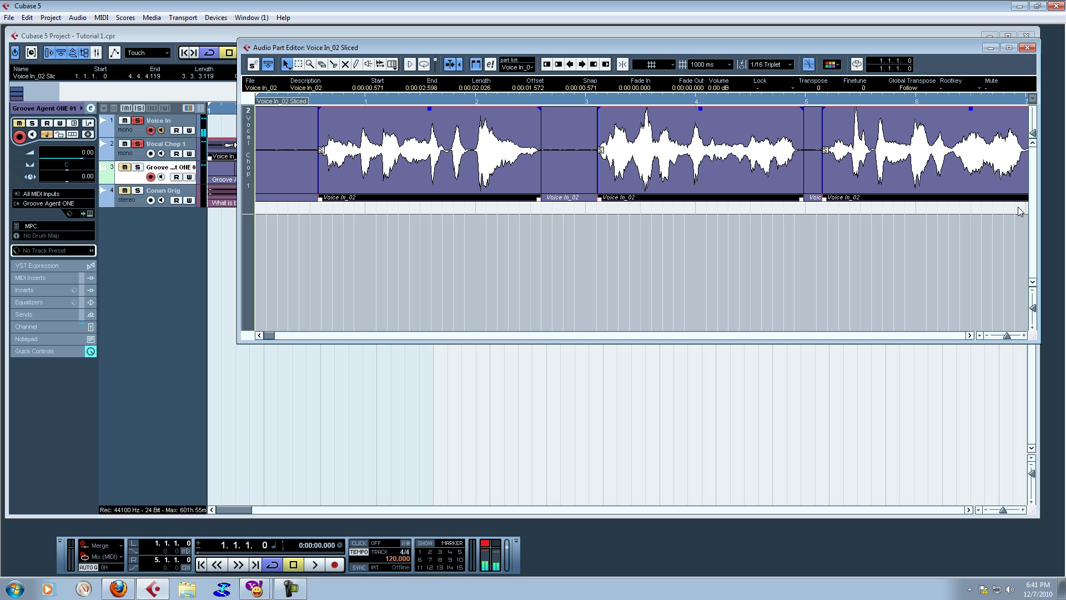
# Close the part editor and bring up the Export Audio Mixdown dialog
pyautogui.click(1027, 47)
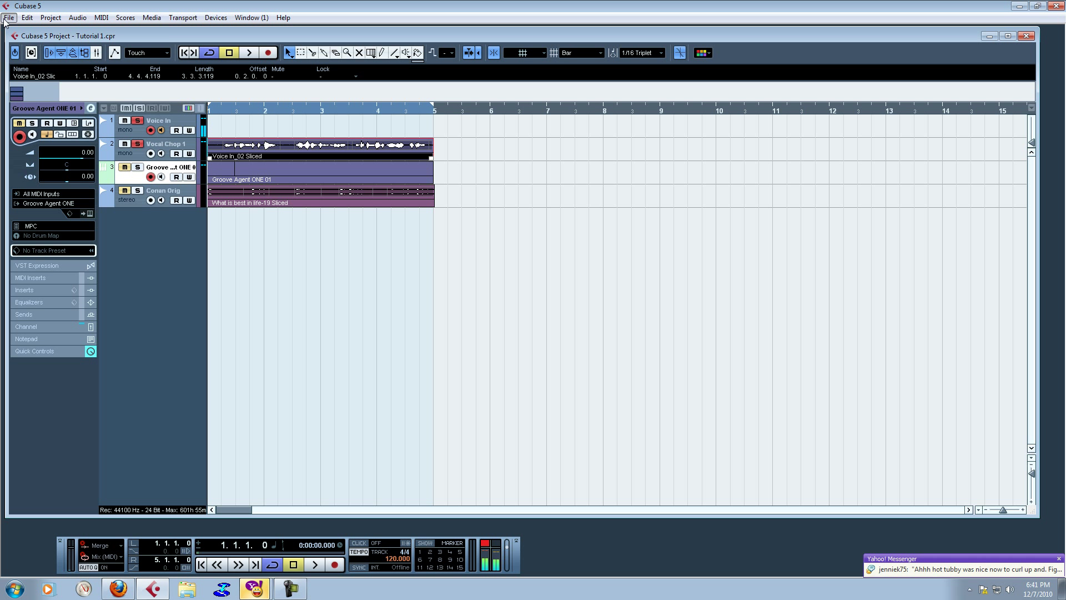
pyautogui.click(7, 18)
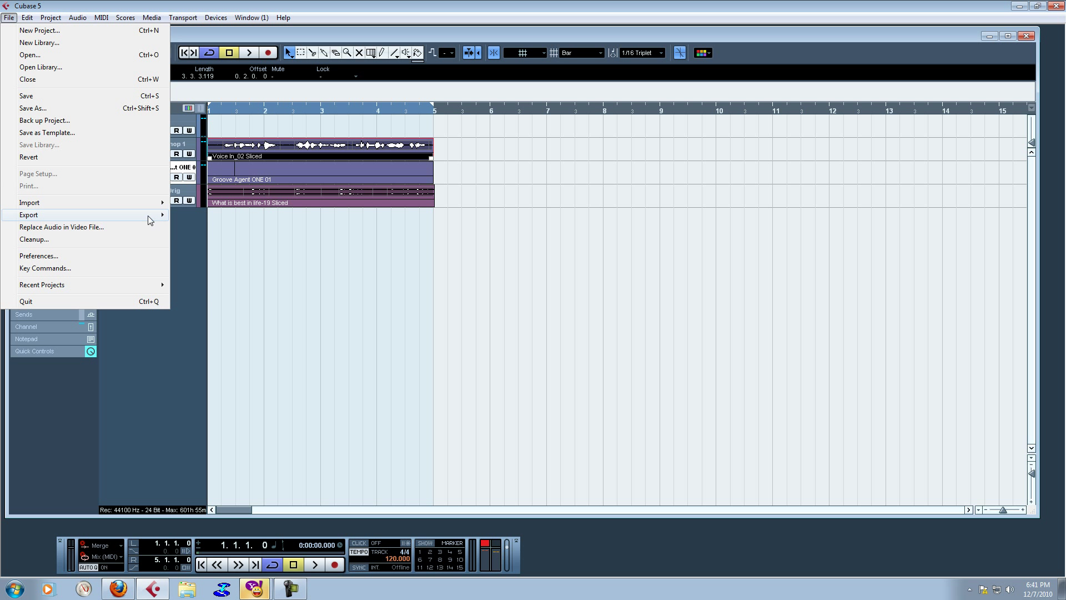
pyautogui.moveTo(149, 214)
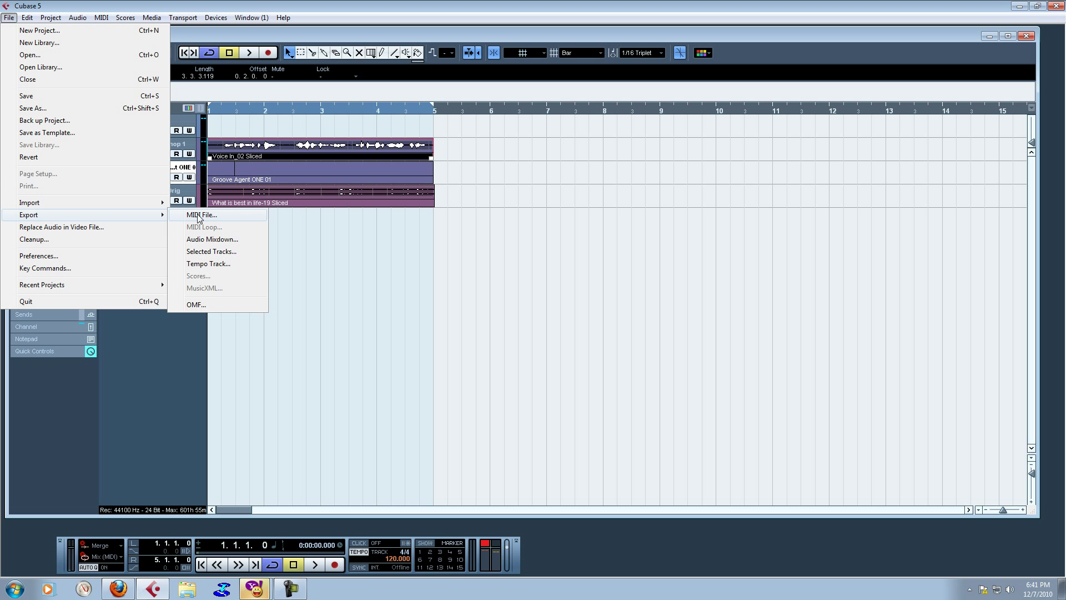
pyautogui.click(214, 241)
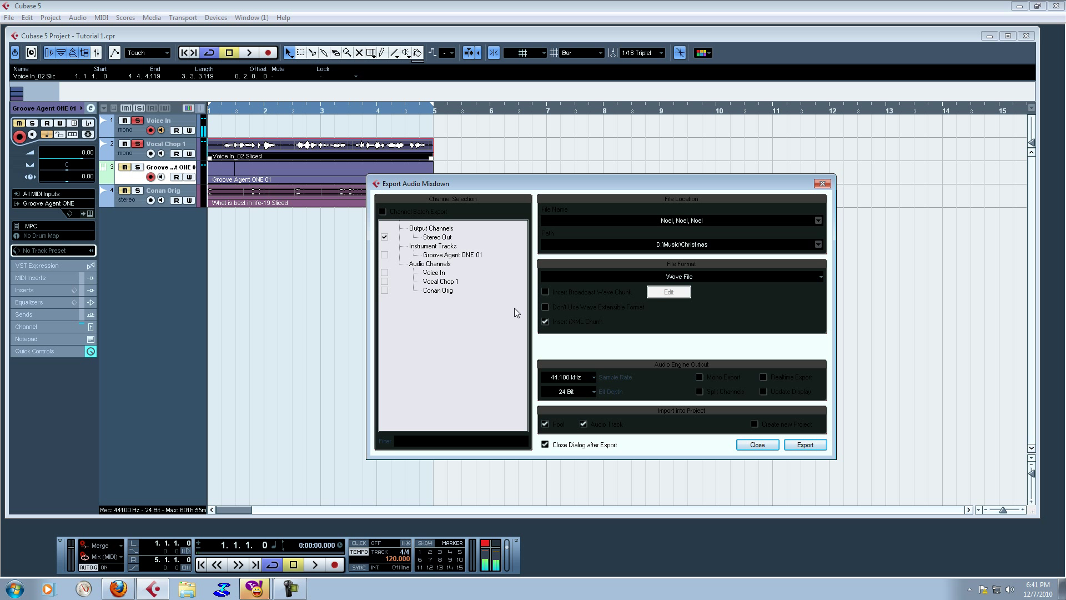
# Name the export 'Vocal Chop', keep Wave File format, and keep Import into Audio Track ticked
pyautogui.click(710, 222)
pyautogui.write('Vocal Chop')
pyautogui.click(819, 279)
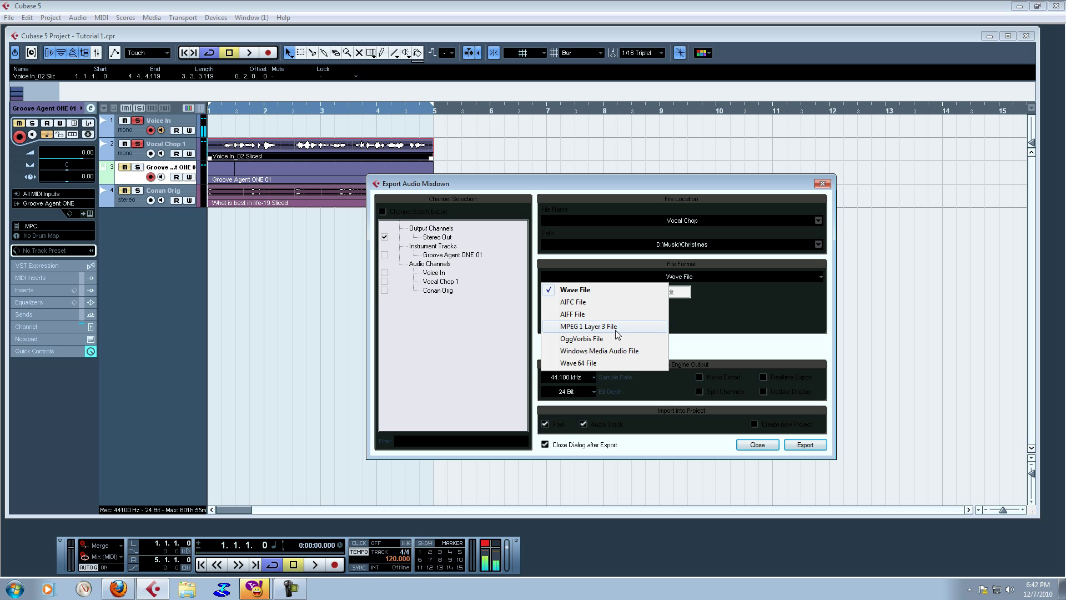
pyautogui.click(616, 291)
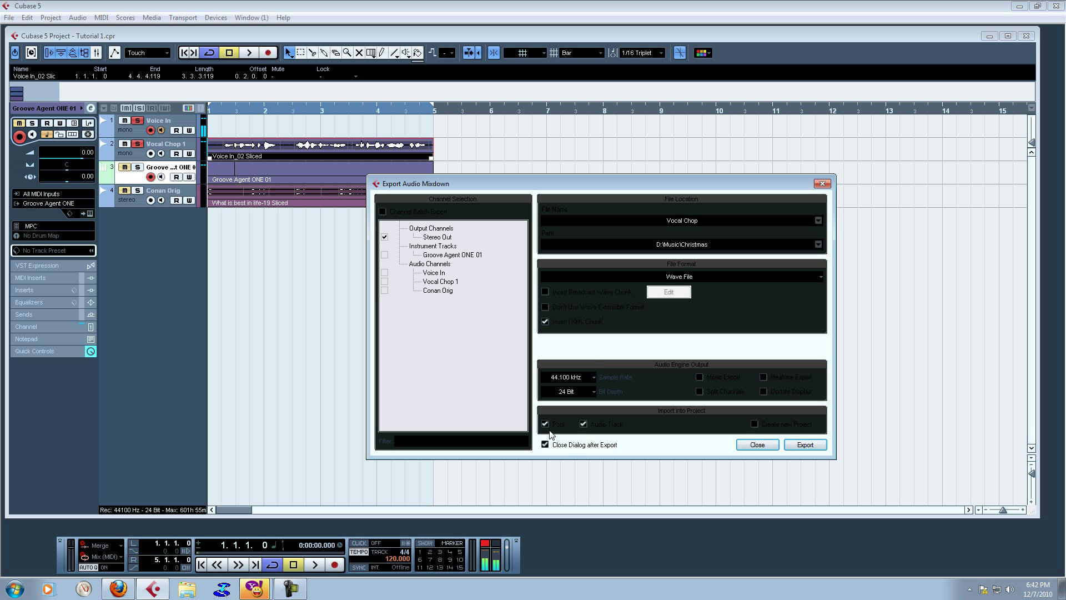
pyautogui.click(583, 424)
pyautogui.click(583, 425)
# Export the mixdown, then select the new Vocal Chop track and its audio event
pyautogui.click(805, 444)
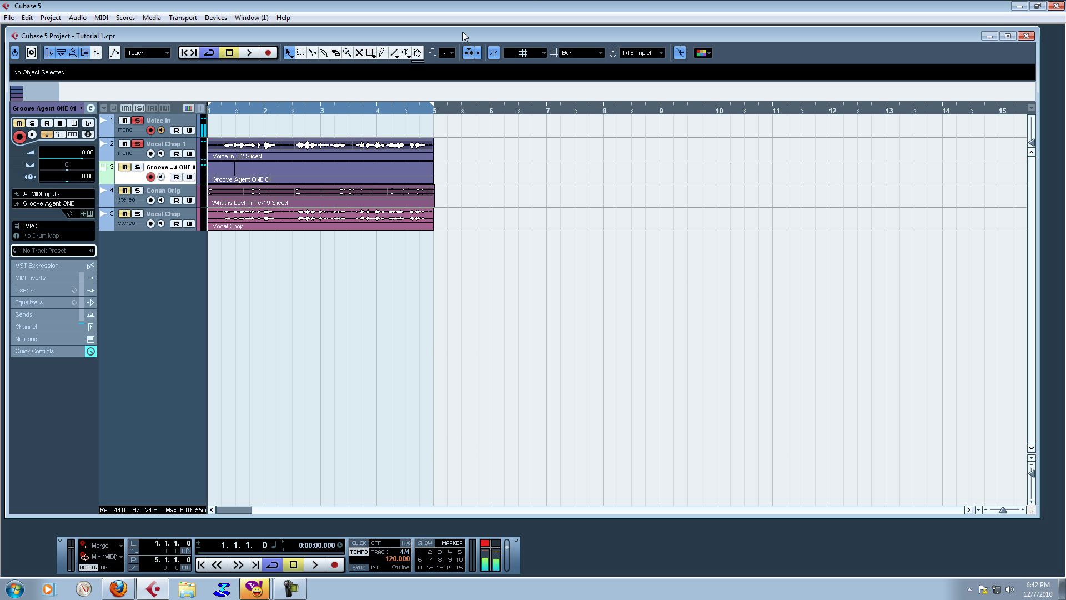
pyautogui.click(127, 225)
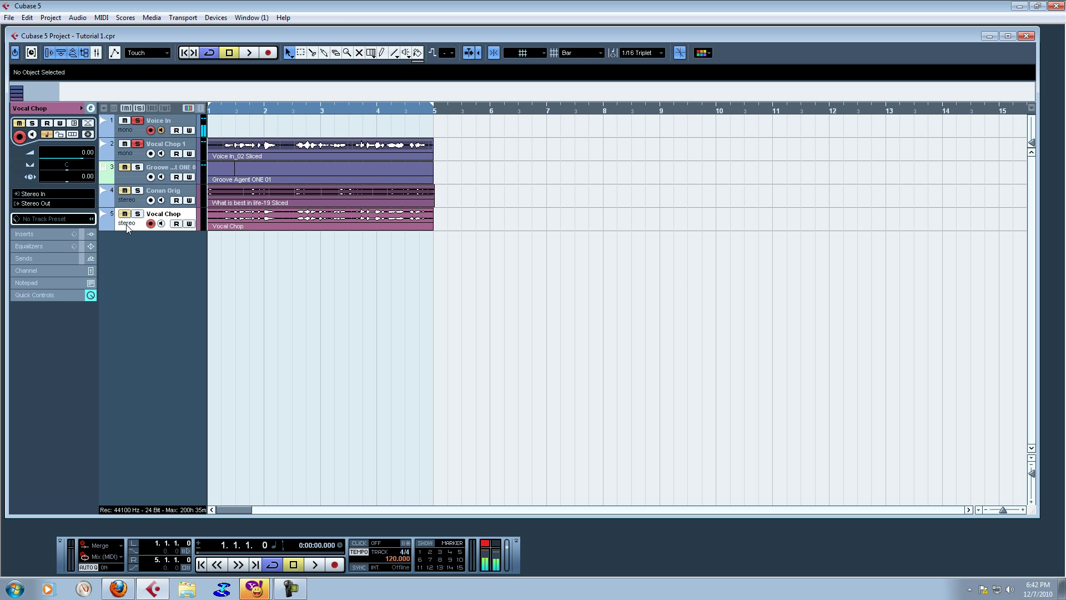
pyautogui.click(379, 220)
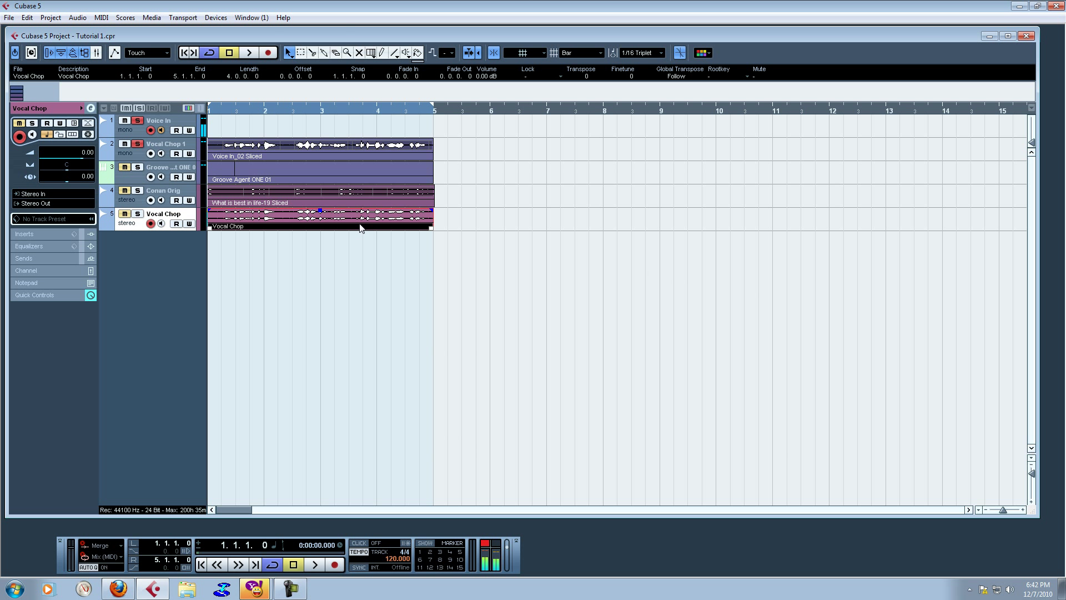
pyautogui.click(339, 149)
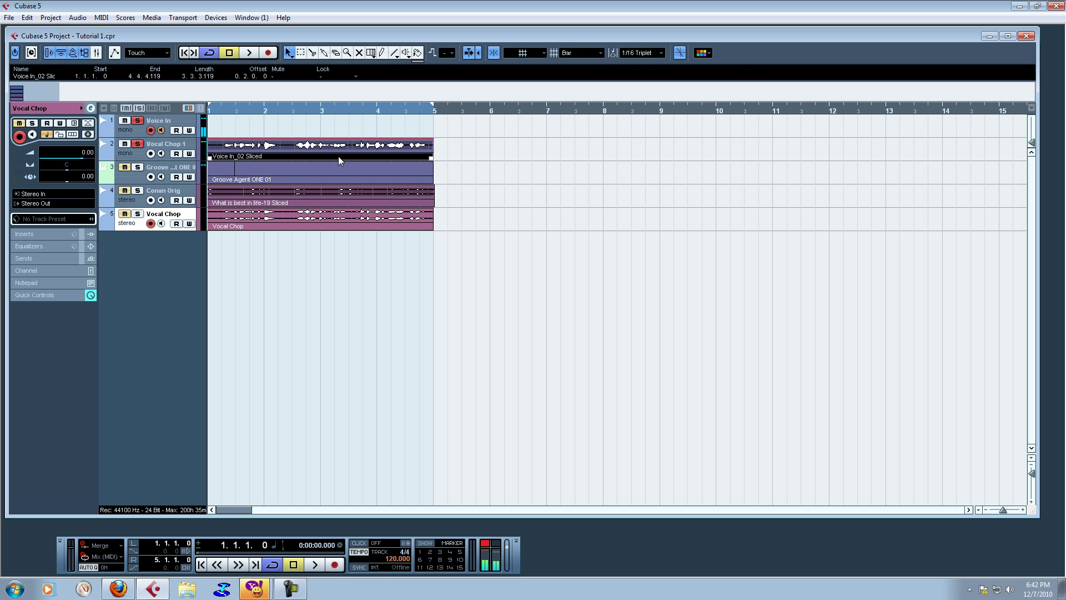
pyautogui.click(341, 228)
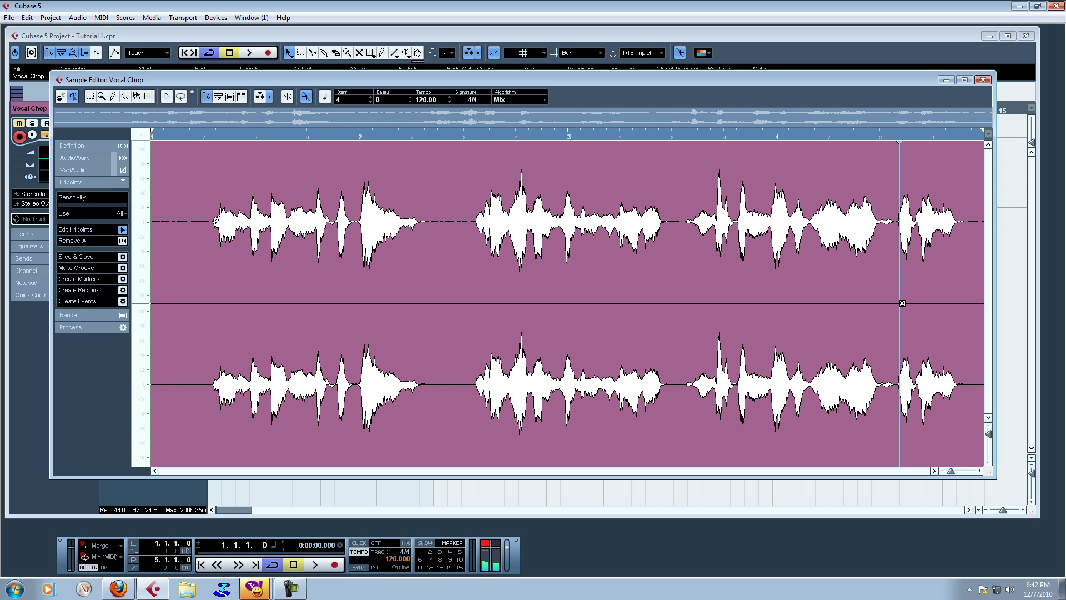
# Pencil in six hitpoints at the Vocal Chop phrase starts and the gaps between them
pyautogui.keyDown('alt'); pyautogui.click(215, 218); pyautogui.keyUp('alt')
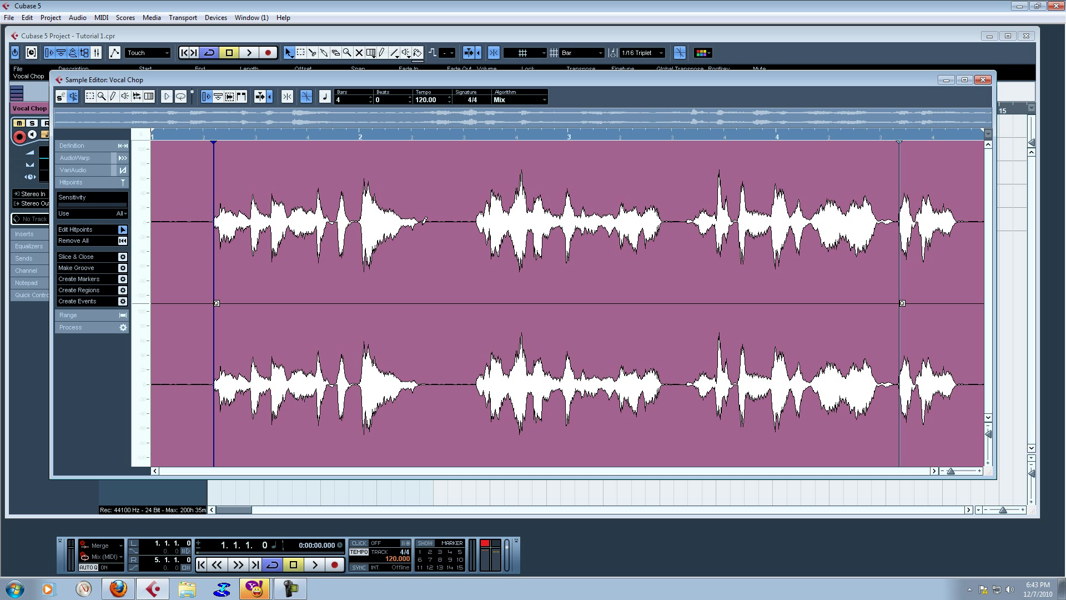
pyautogui.keyDown('alt'); pyautogui.click(422, 221); pyautogui.keyUp('alt')
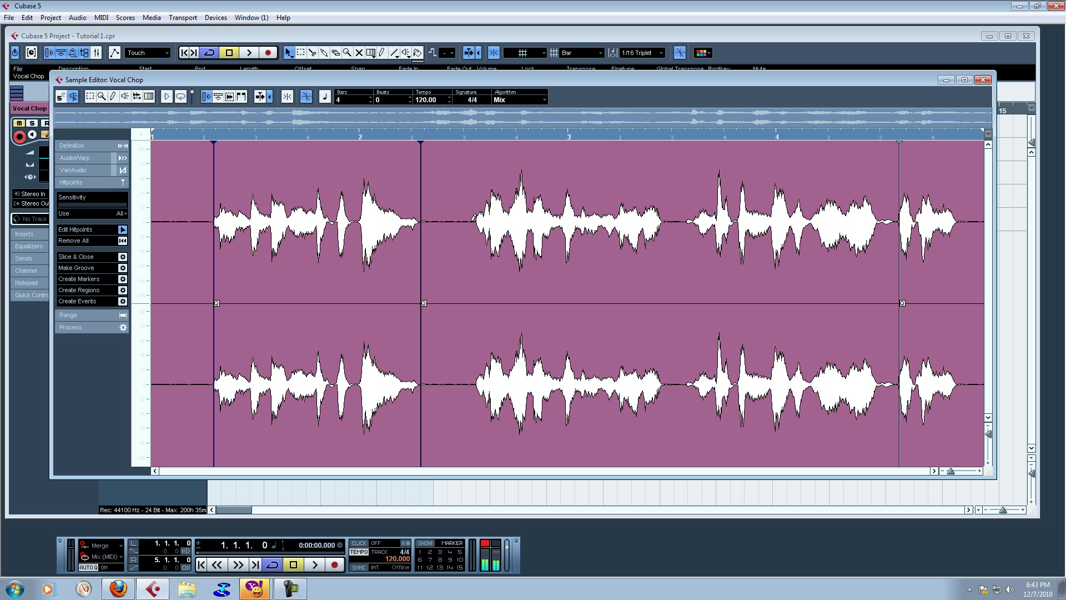
pyautogui.keyDown('alt'); pyautogui.click(474, 221); pyautogui.keyUp('alt')
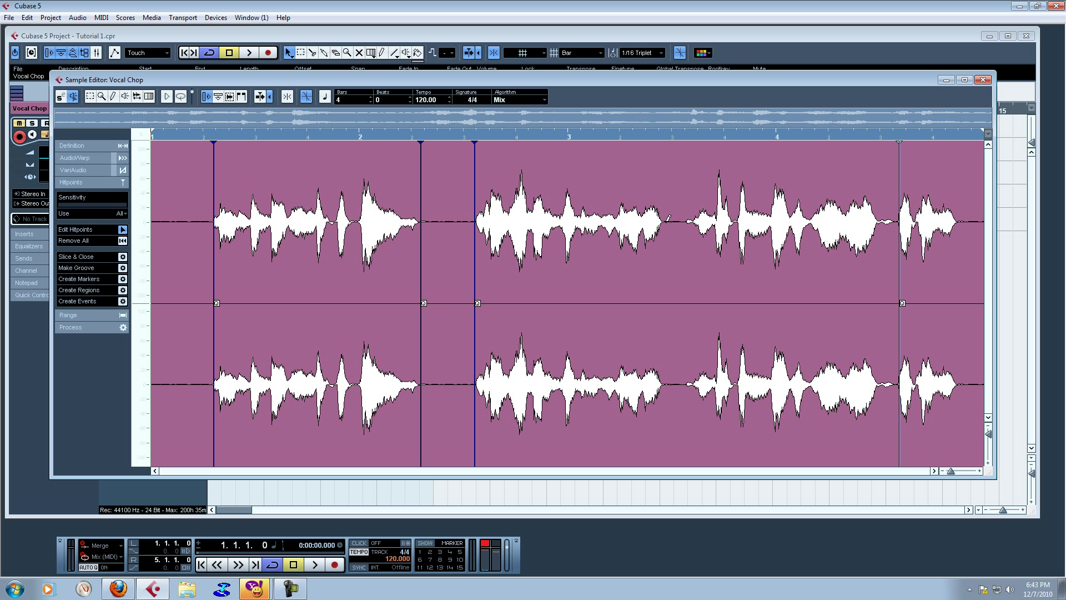
pyautogui.keyDown('alt'); pyautogui.click(667, 220); pyautogui.keyUp('alt')
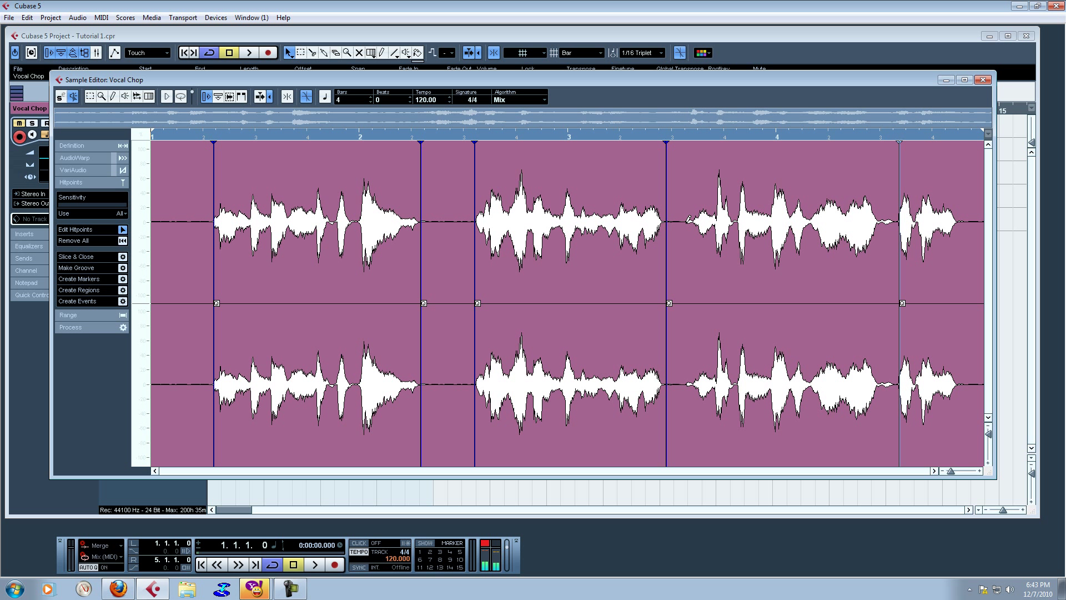
pyautogui.keyDown('alt'); pyautogui.click(687, 220); pyautogui.keyUp('alt')
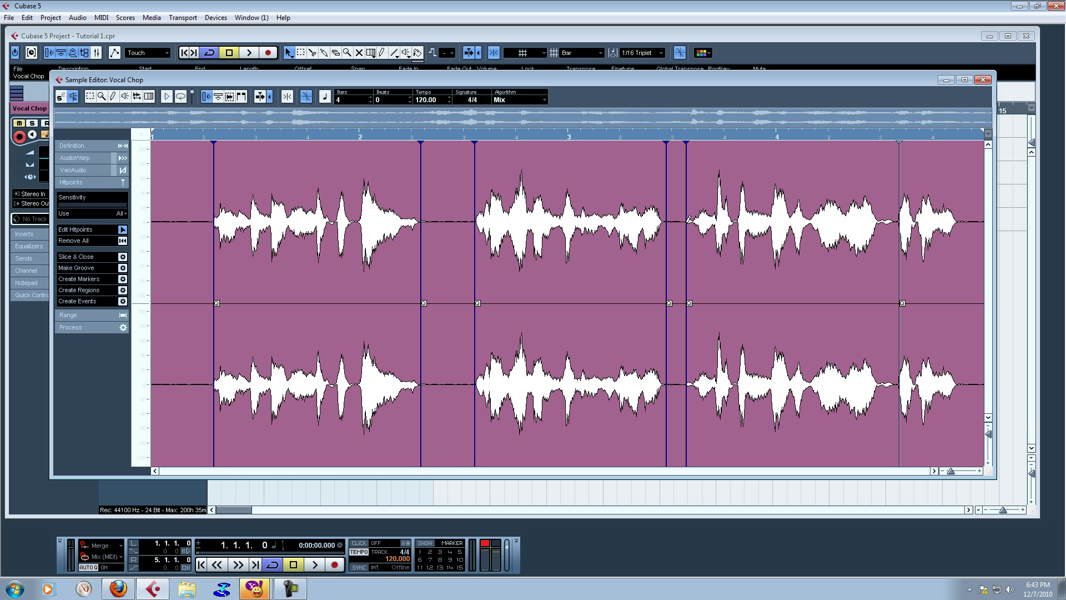
pyautogui.click(959, 219)
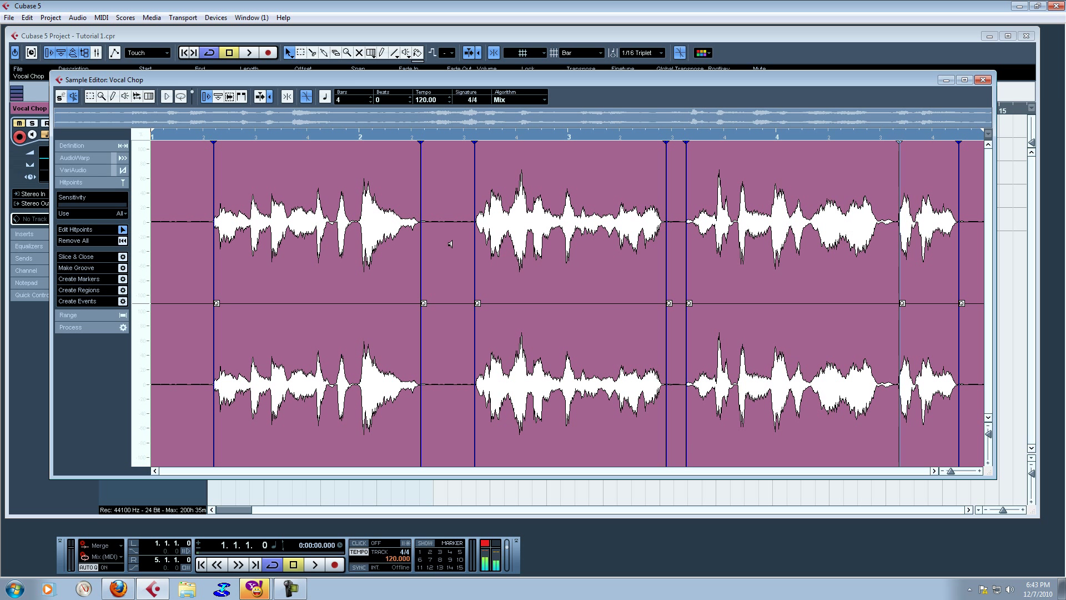
# Audition the four slices, then slice the audio into a Vocal Chop Sliced part
pyautogui.click(346, 214)
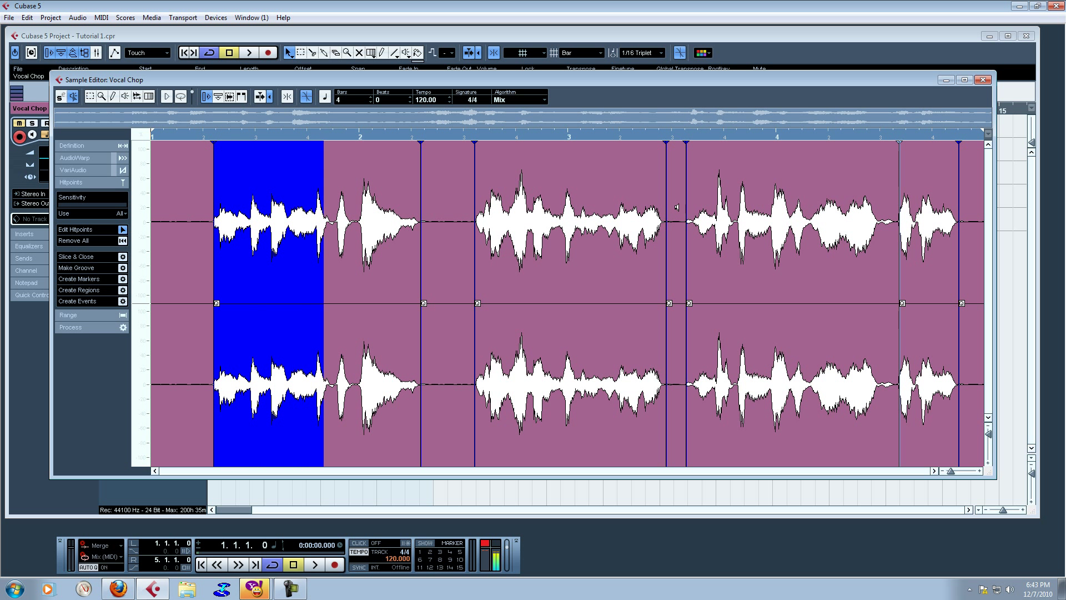
pyautogui.click(619, 220)
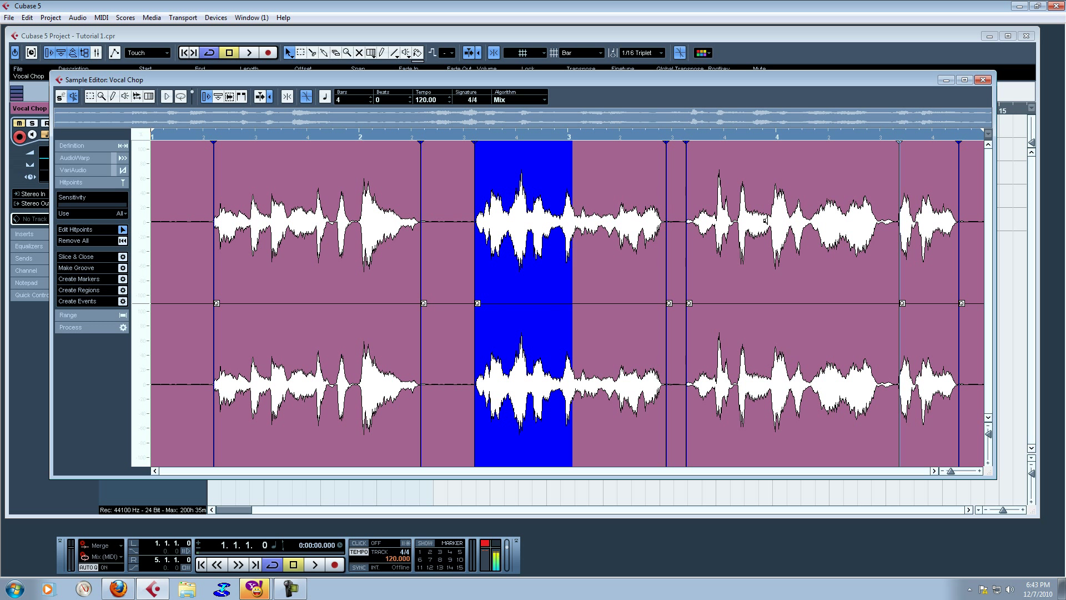
pyautogui.click(766, 221)
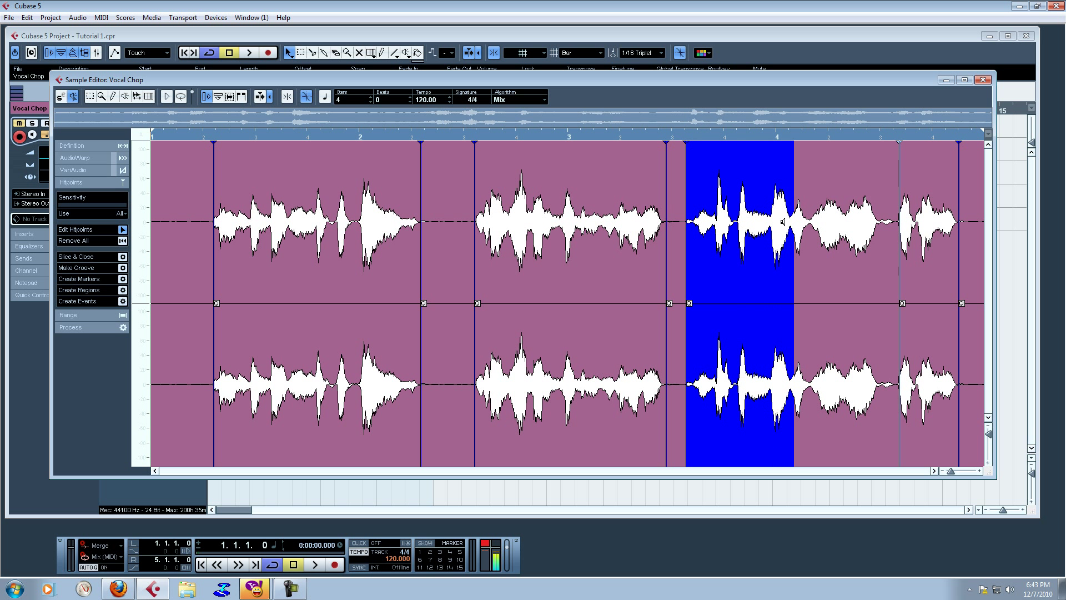
pyautogui.click(913, 225)
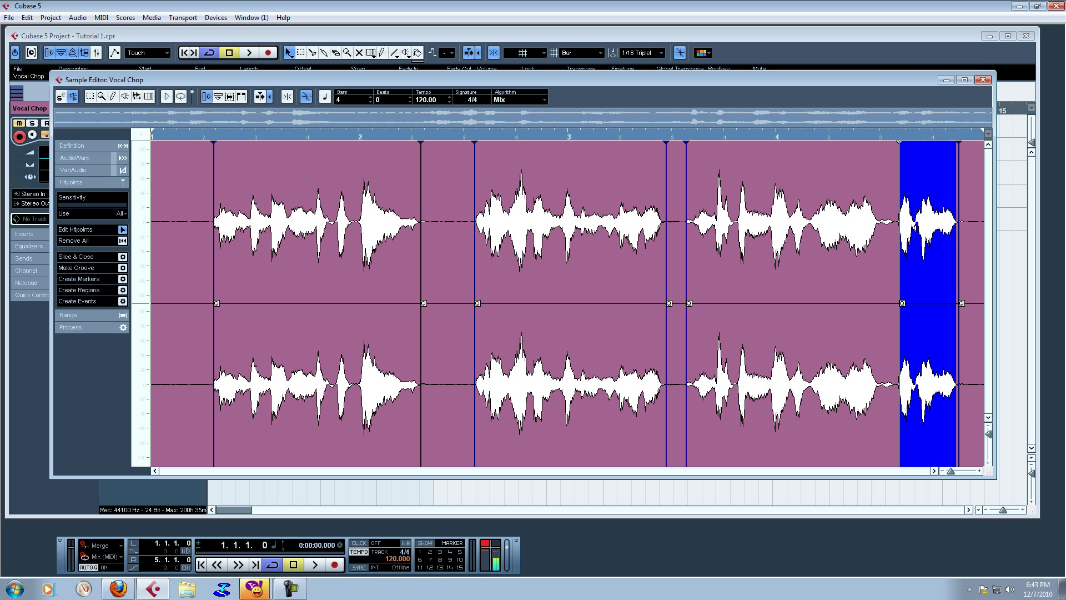
pyautogui.click(123, 257)
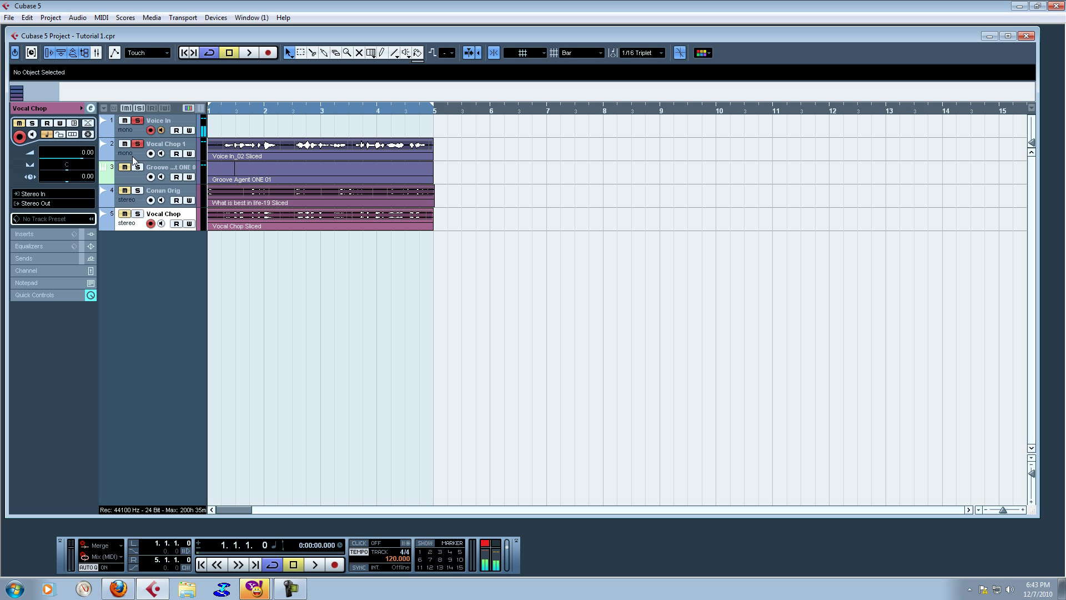
# Select the Groove Agent ONE 01 track and open its instrument panel from the Inspector
pyautogui.click(140, 182)
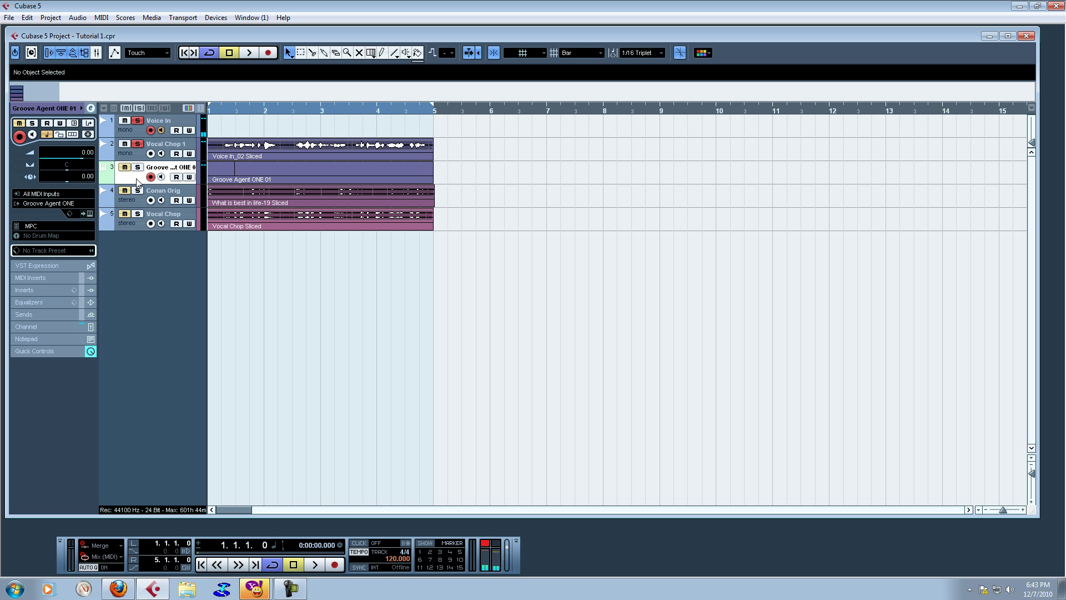
pyautogui.click(89, 214)
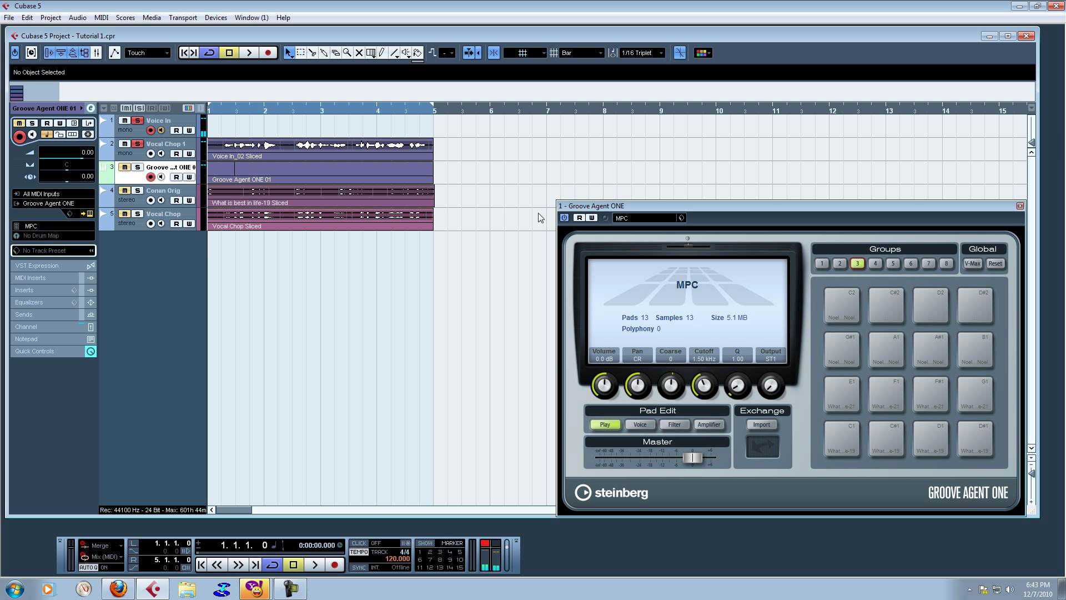
# Open the Vocal Chop Sliced part, select its four slices, and drop them onto Groove Agent ONE group 4
pyautogui.doubleClick(296, 217)
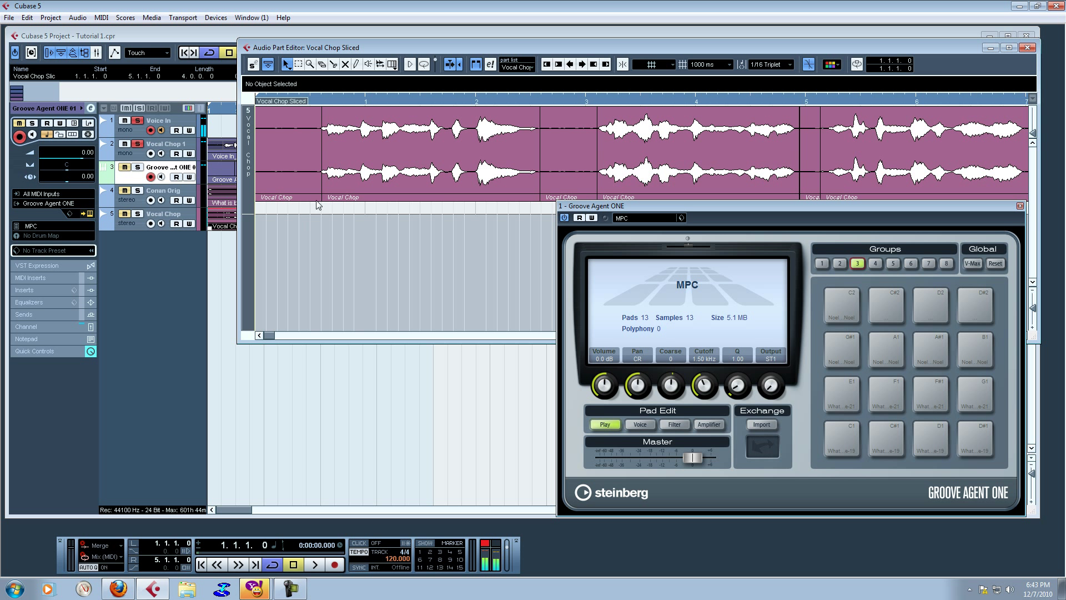
pyautogui.click(389, 174)
pyautogui.keyDown('shift'); pyautogui.click(656, 157); pyautogui.keyUp('shift')
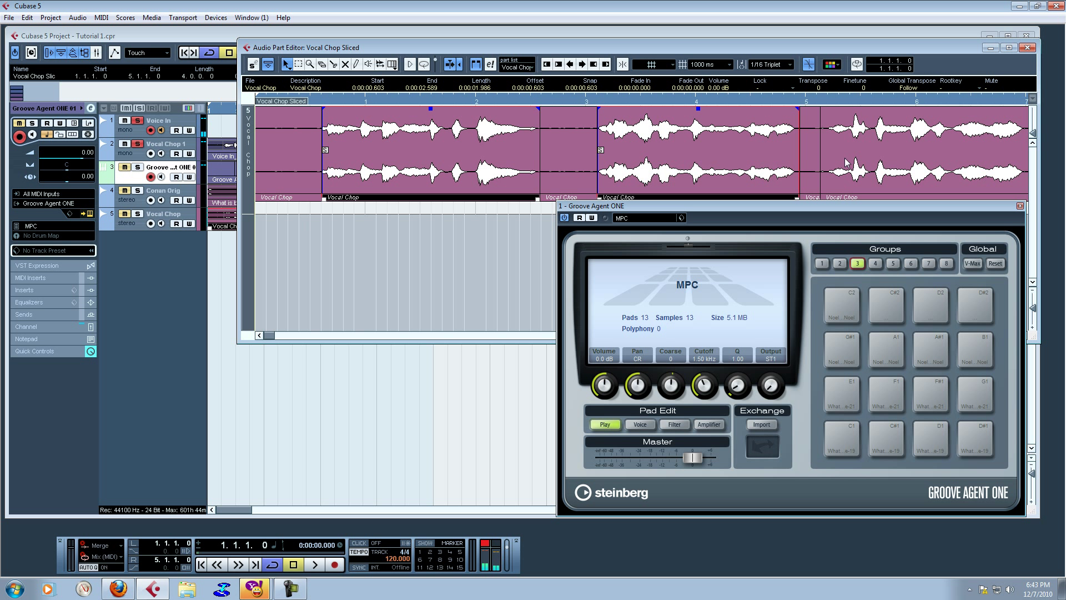
pyautogui.keyDown('shift'); pyautogui.click(870, 165); pyautogui.keyUp('shift')
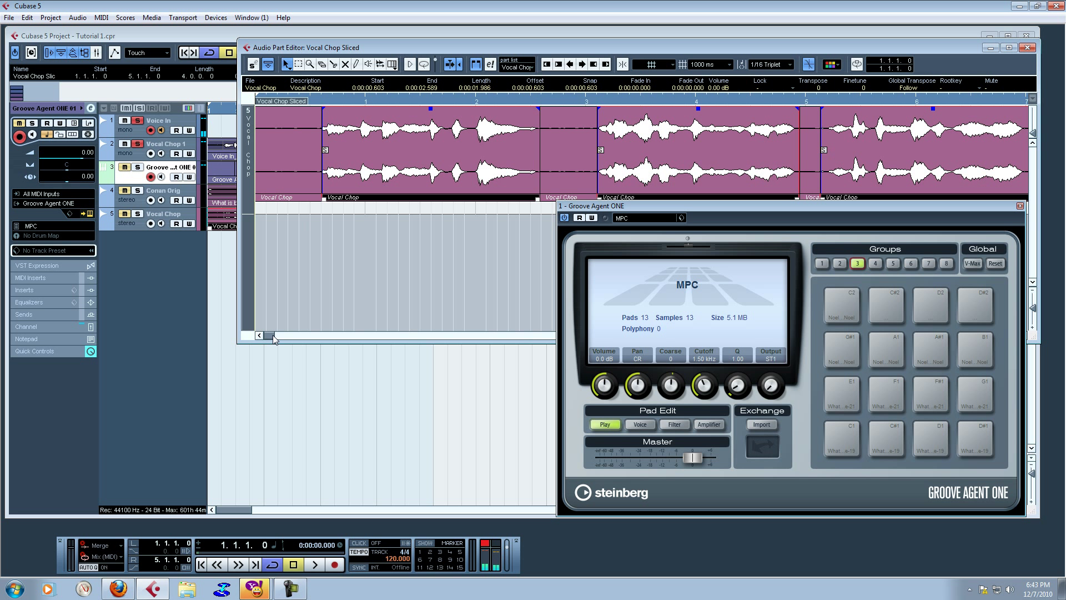
pyautogui.moveTo(272, 335); pyautogui.dragTo(277, 334)
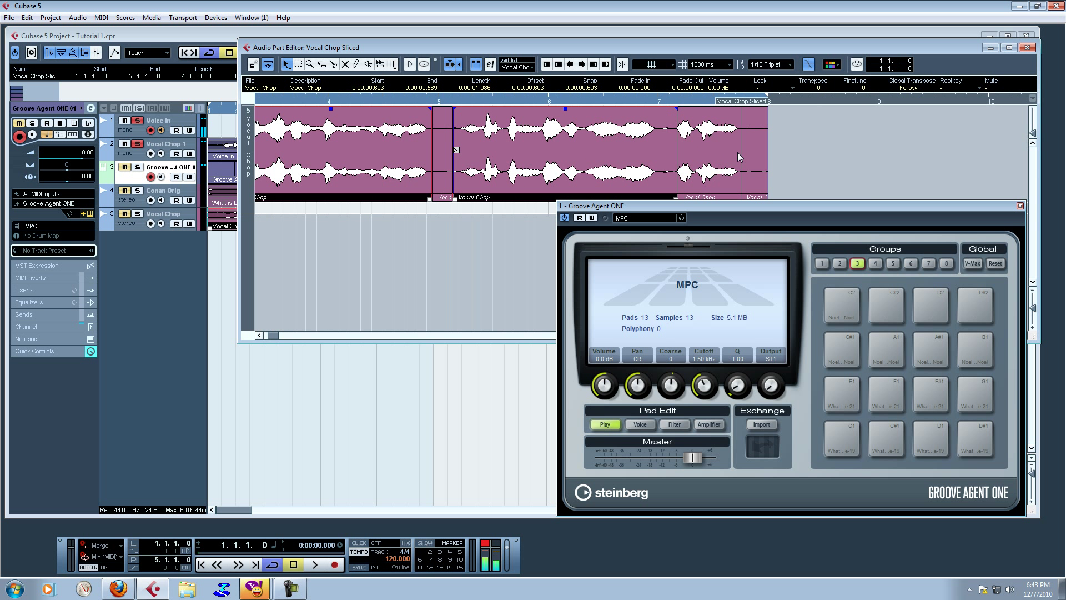
pyautogui.keyDown('shift'); pyautogui.click(715, 161); pyautogui.keyUp('shift')
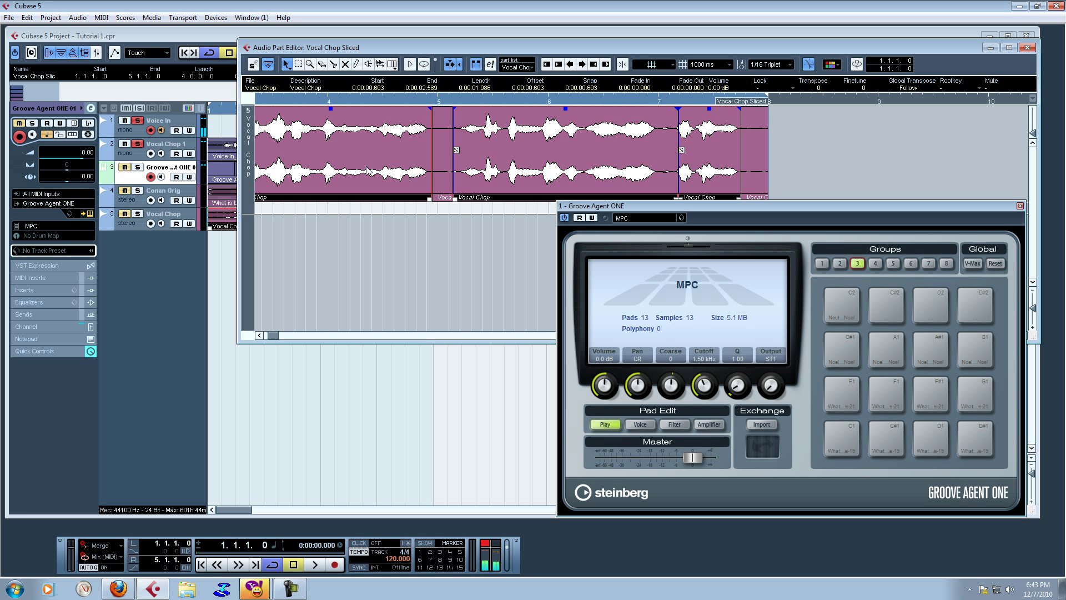
pyautogui.moveTo(575, 150); pyautogui.dragTo(819, 297)
pyautogui.moveTo(886, 291); pyautogui.dragTo(846, 435)
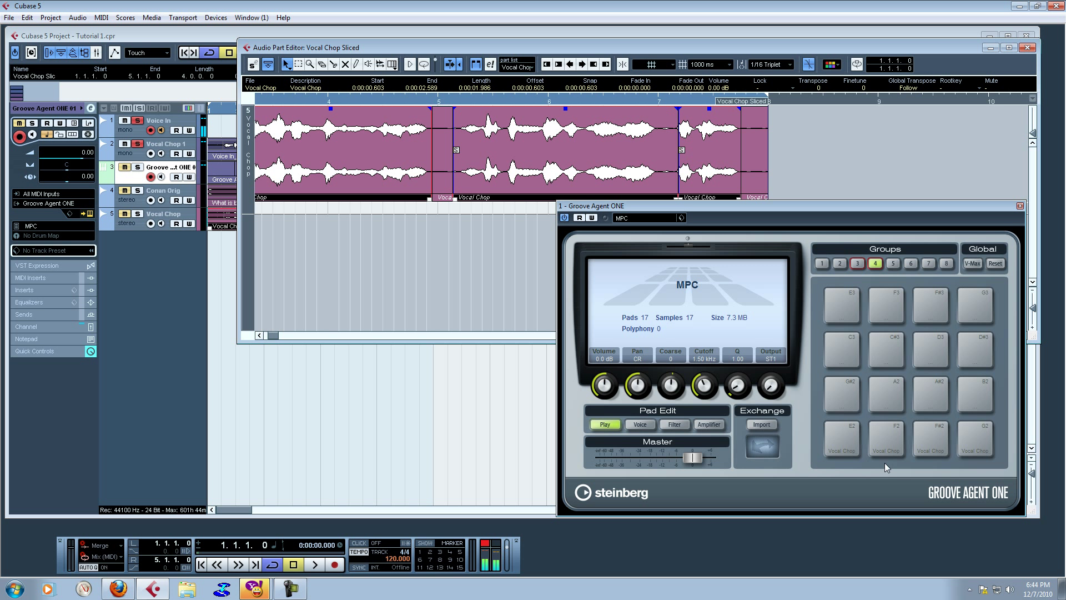
# Close the Vocal Chop Sliced Audio Part Editor to return to the arrangement
pyautogui.click(130, 173)
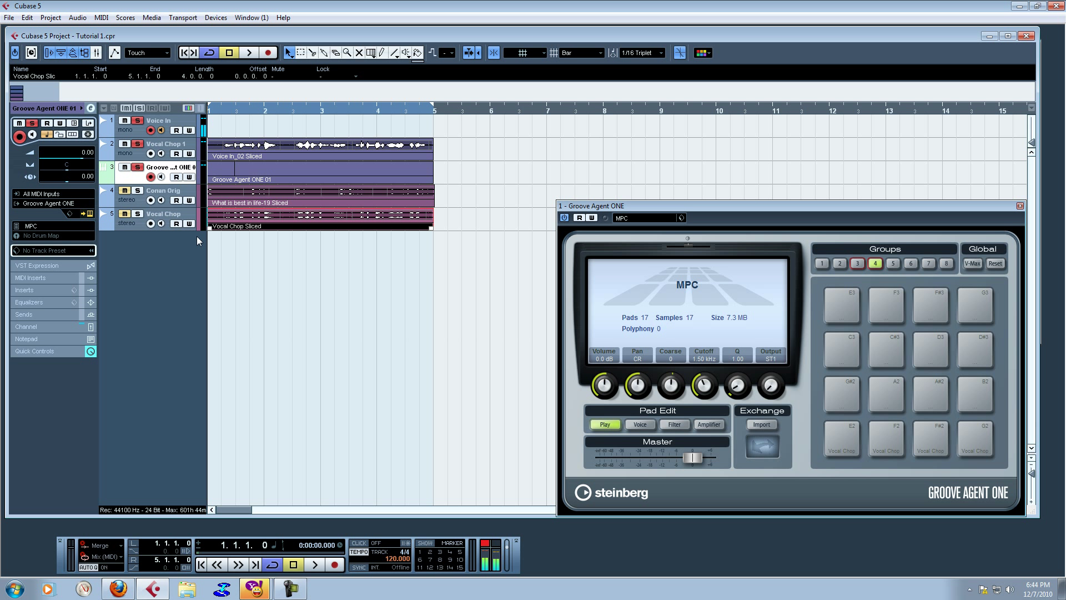